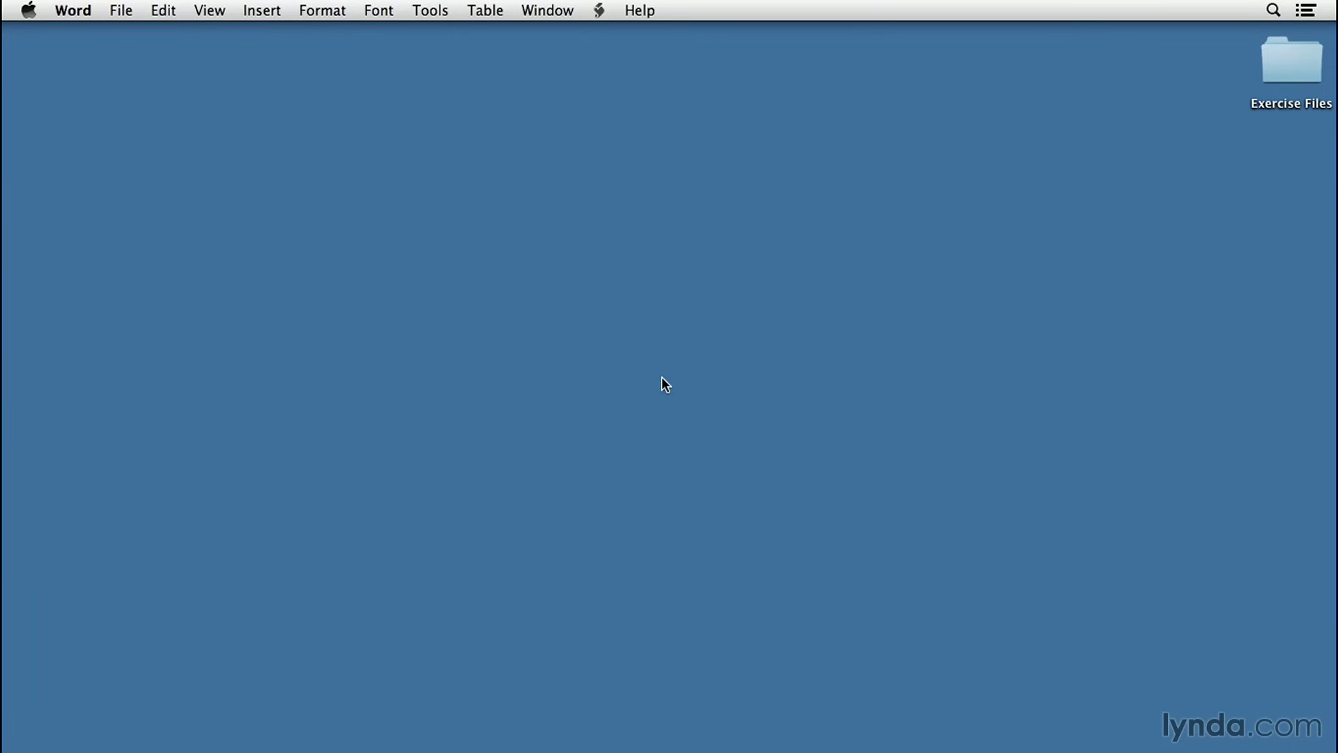
- Create a new blank document, Document6, with the Tables tab showing
{"action": "left_click", "coordinate": [130, 11]}
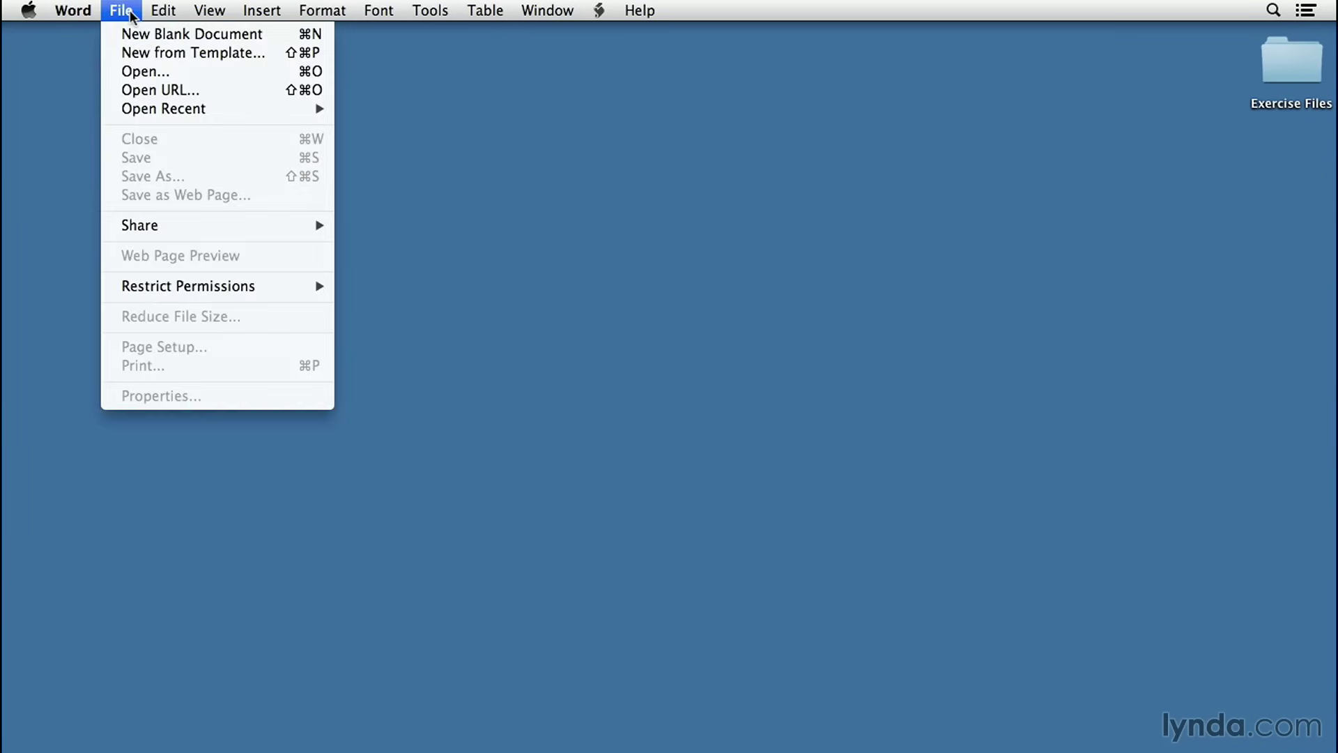
{"action": "left_click", "coordinate": [186, 33]}
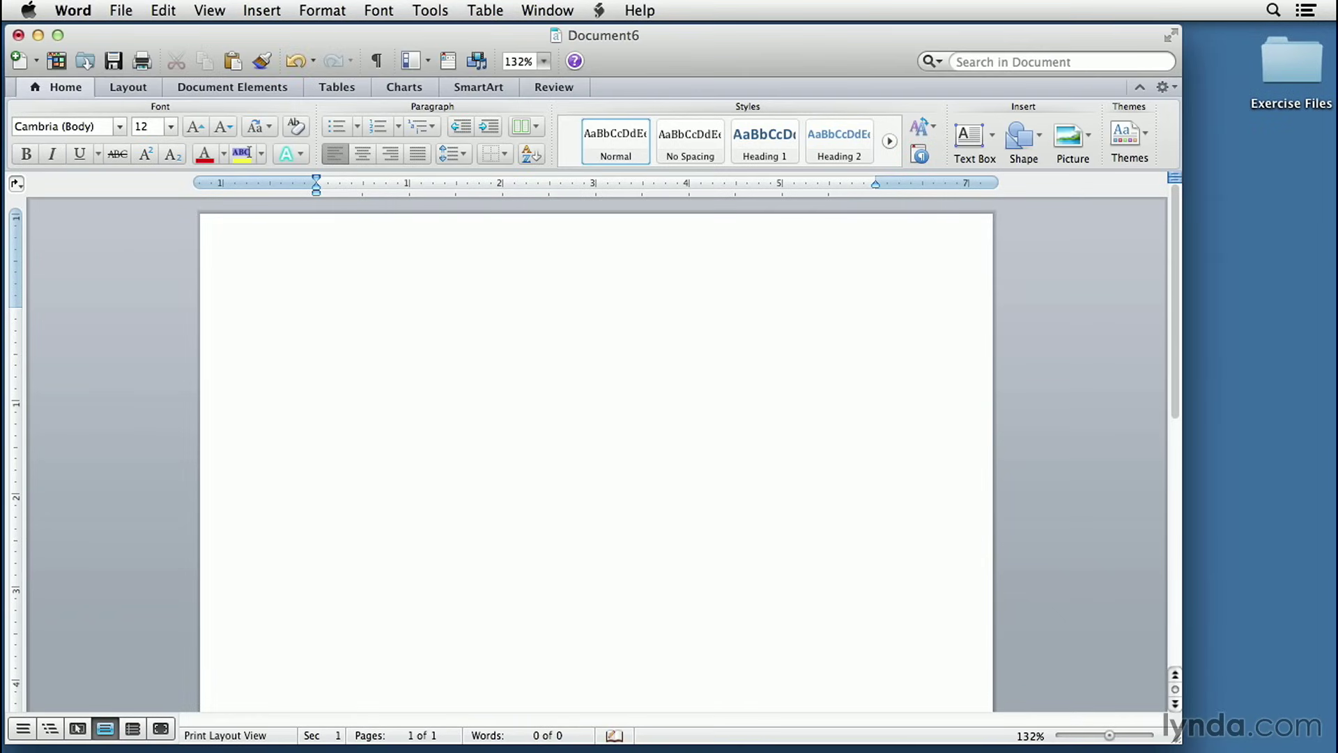
{"action": "left_click", "coordinate": [341, 86]}
- Insert a 2-column by 8-row table from the Tables size grid
{"action": "left_click", "coordinate": [46, 141]}
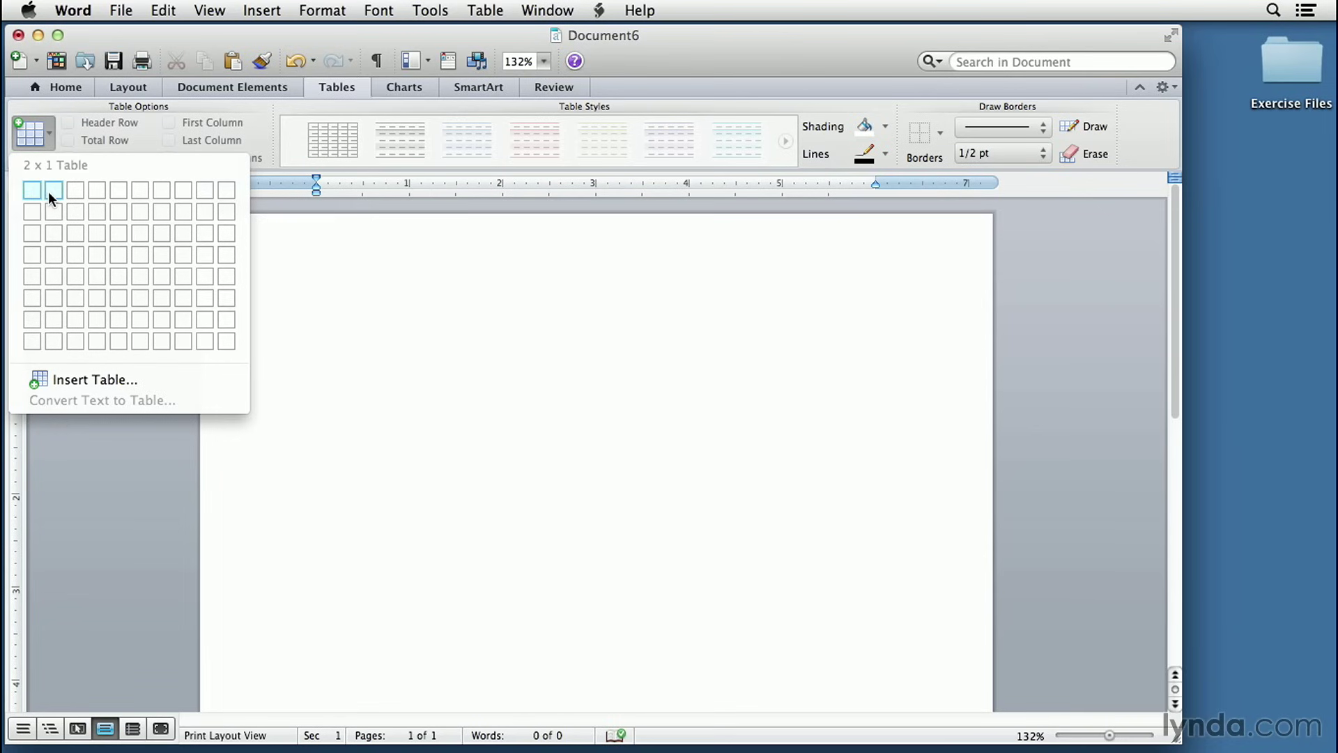
{"action": "left_click", "coordinate": [57, 340]}
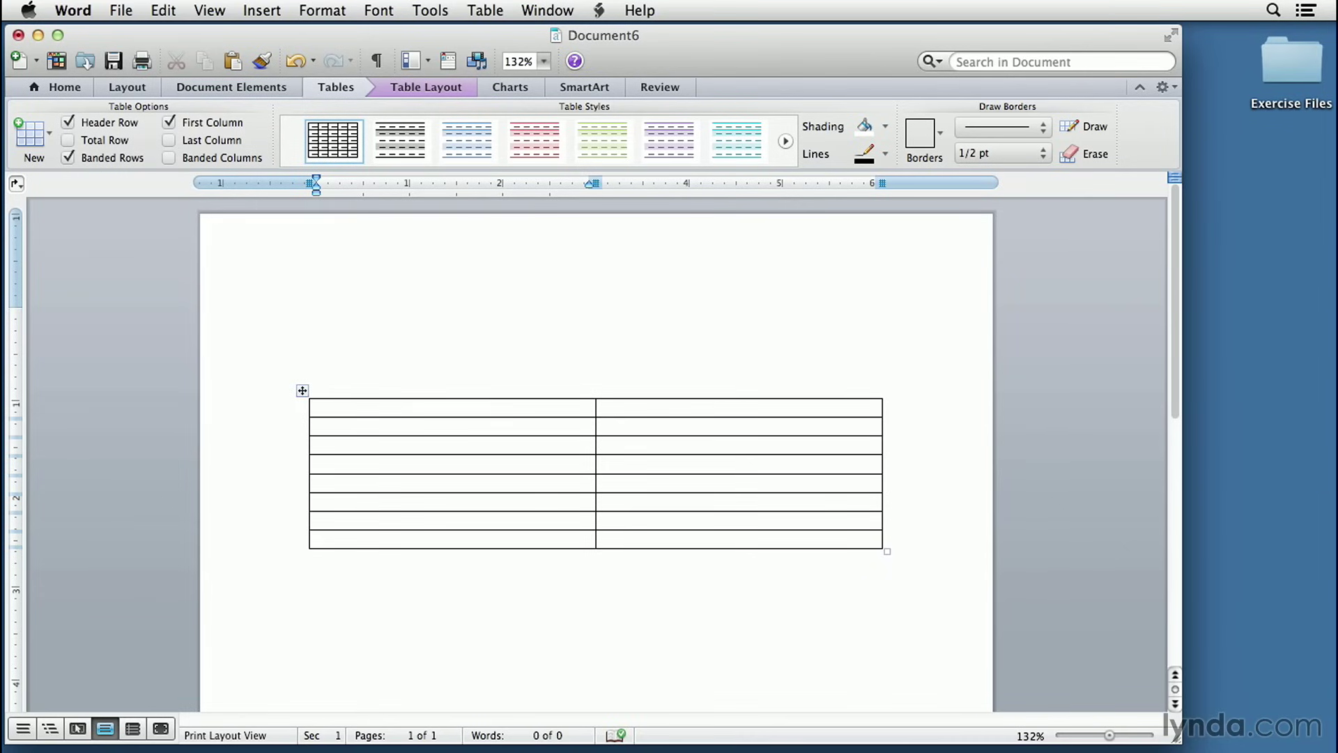
- Type the headings 'Video' and 'Audio' in the first row and centre them
{"action": "type", "text": "Video"}
{"action": "left_click", "coordinate": [603, 408]}
{"action": "type", "text": "Audio"}
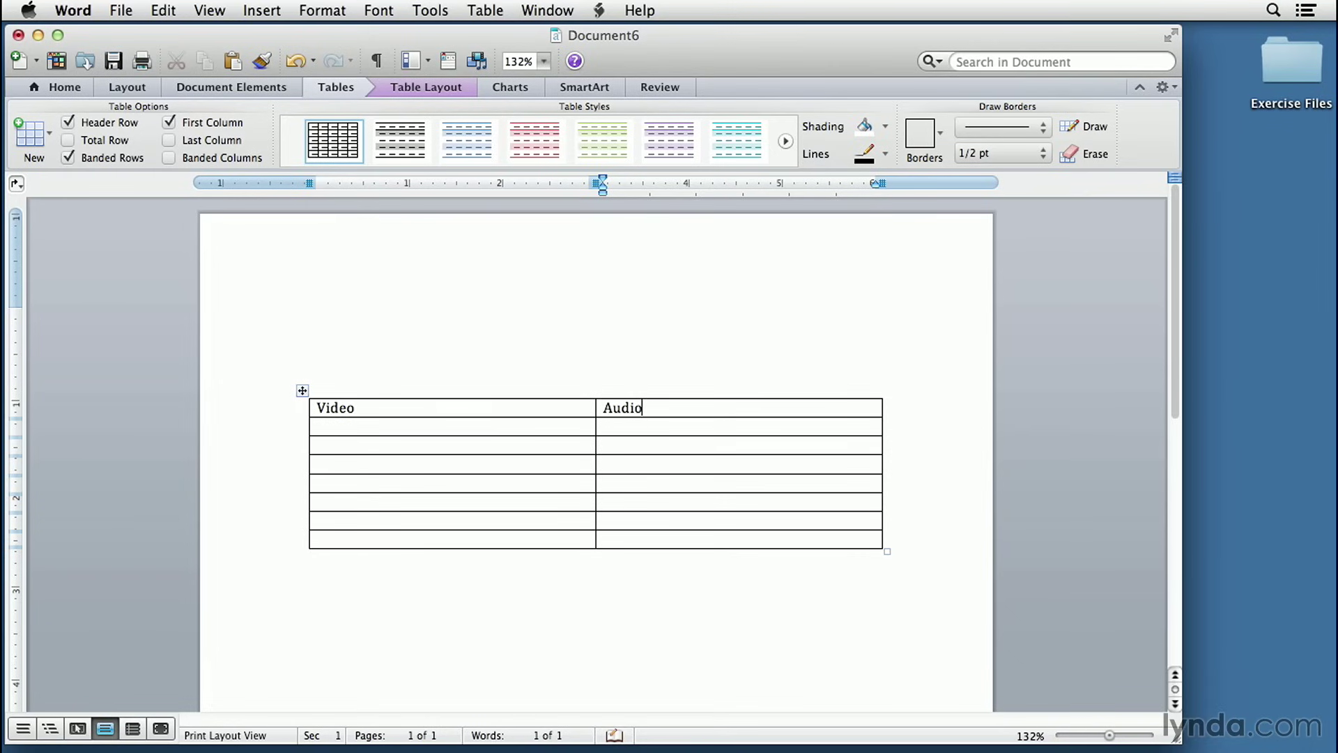
{"action": "left_click_drag", "start_coordinate": [317, 407], "coordinate": [746, 418]}
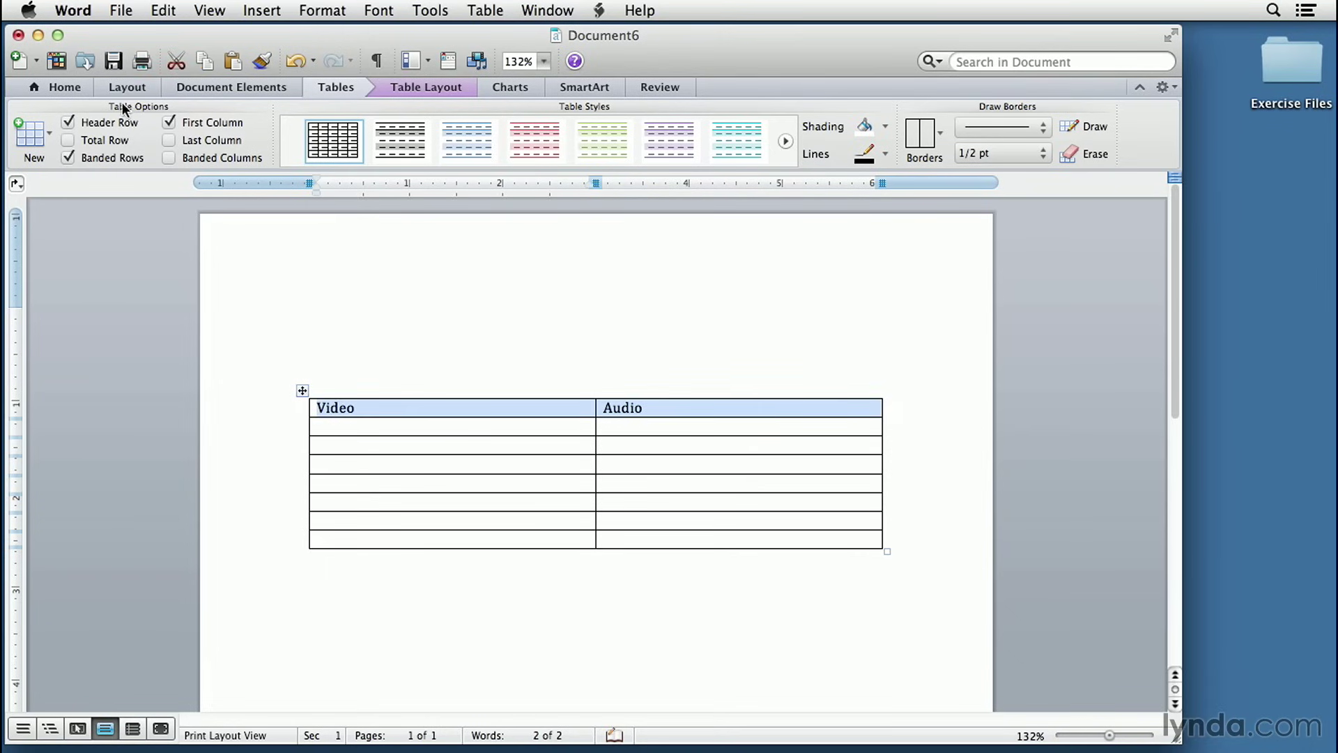
{"action": "left_click", "coordinate": [75, 87]}
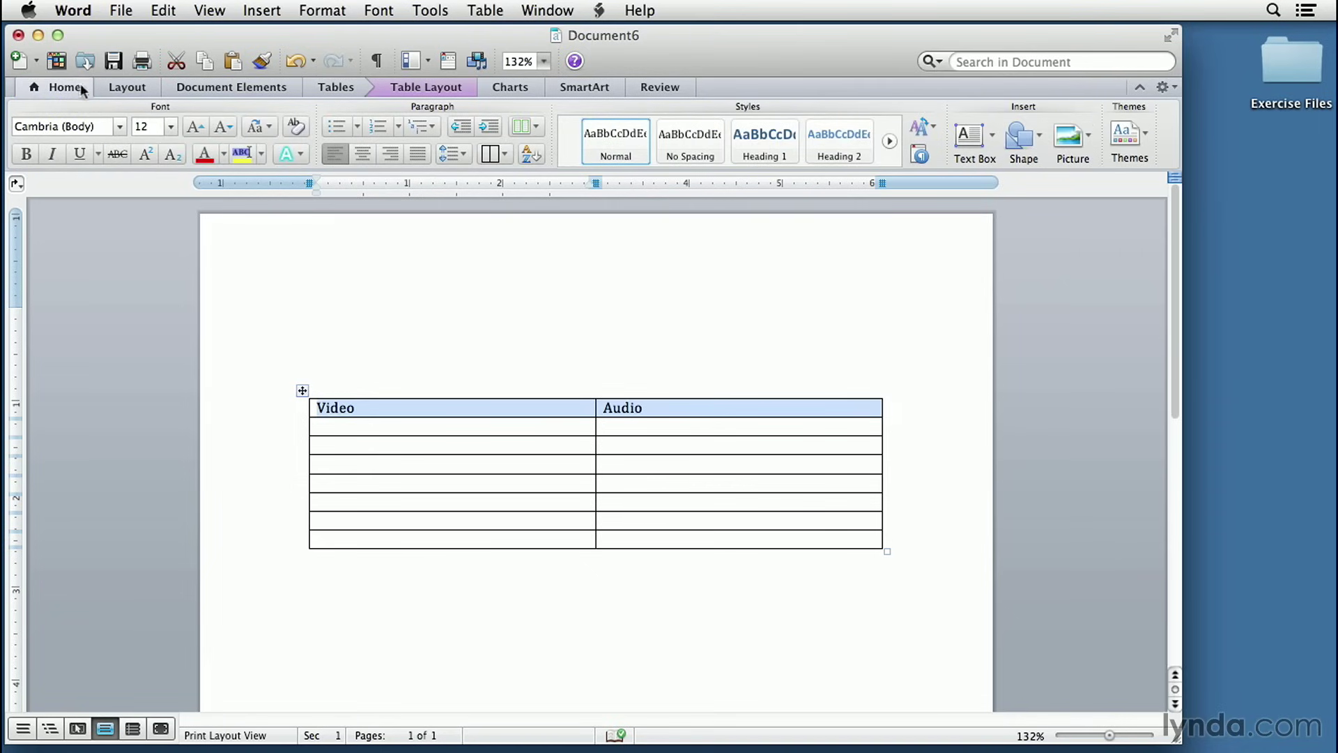
{"action": "left_click", "coordinate": [368, 154]}
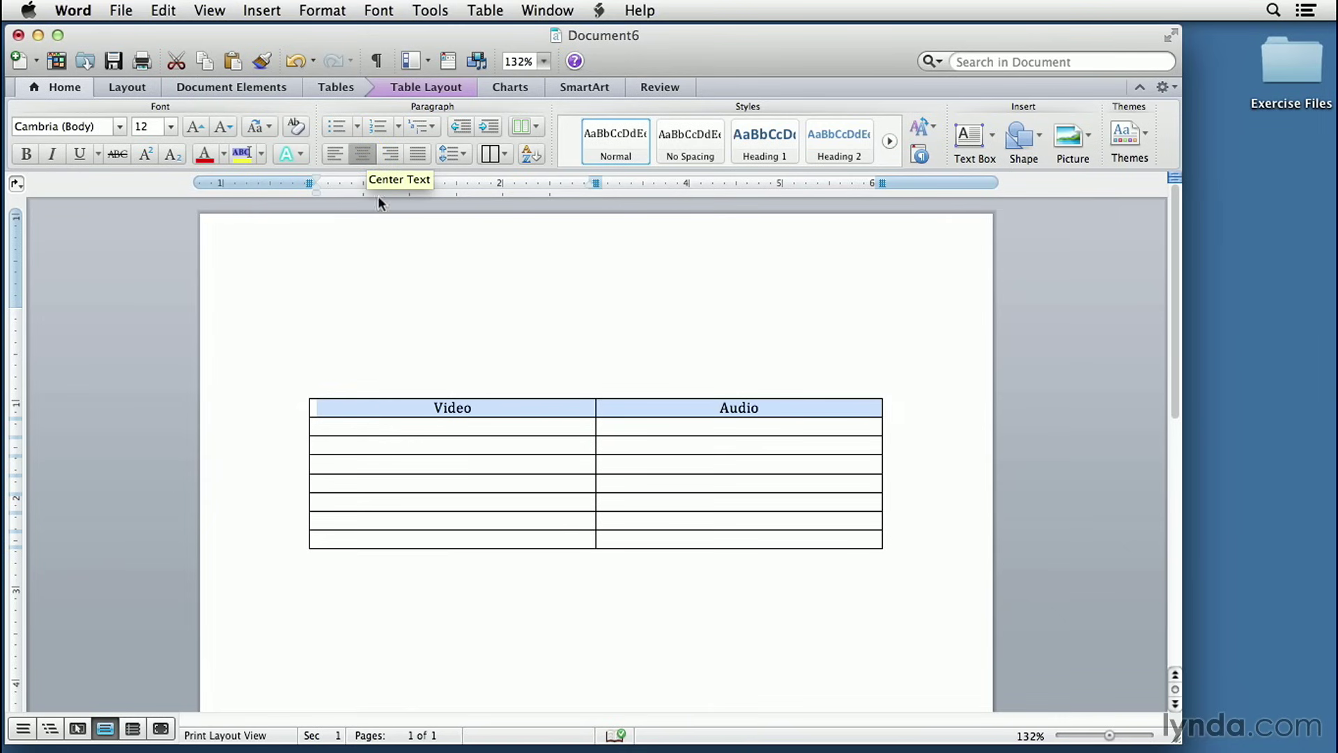
{"action": "left_click", "coordinate": [494, 425]}
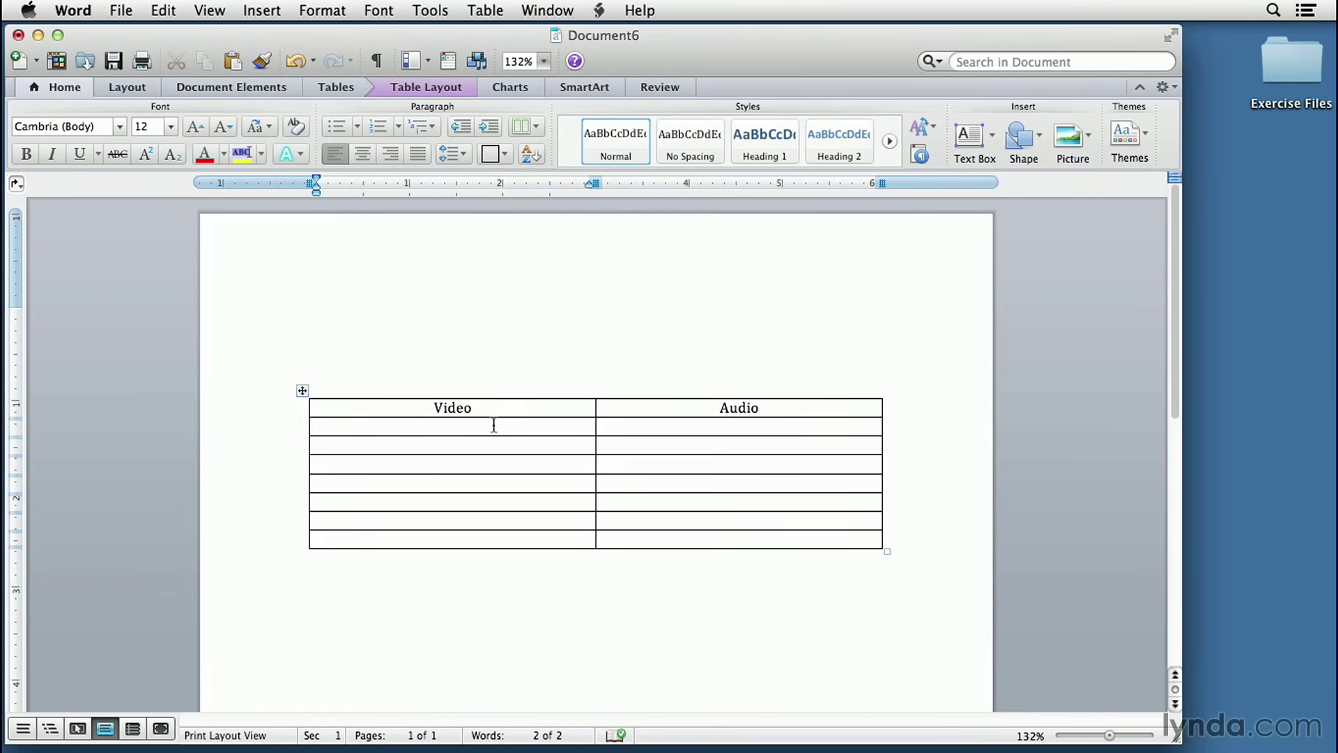
- Enter 'Title:' and 'Music:' in the second row, adding a blank line below 'Title:'
{"action": "type", "text": "Title"}
{"action": "key", "text": "Tab"}
{"action": "type", "text": "Music"}
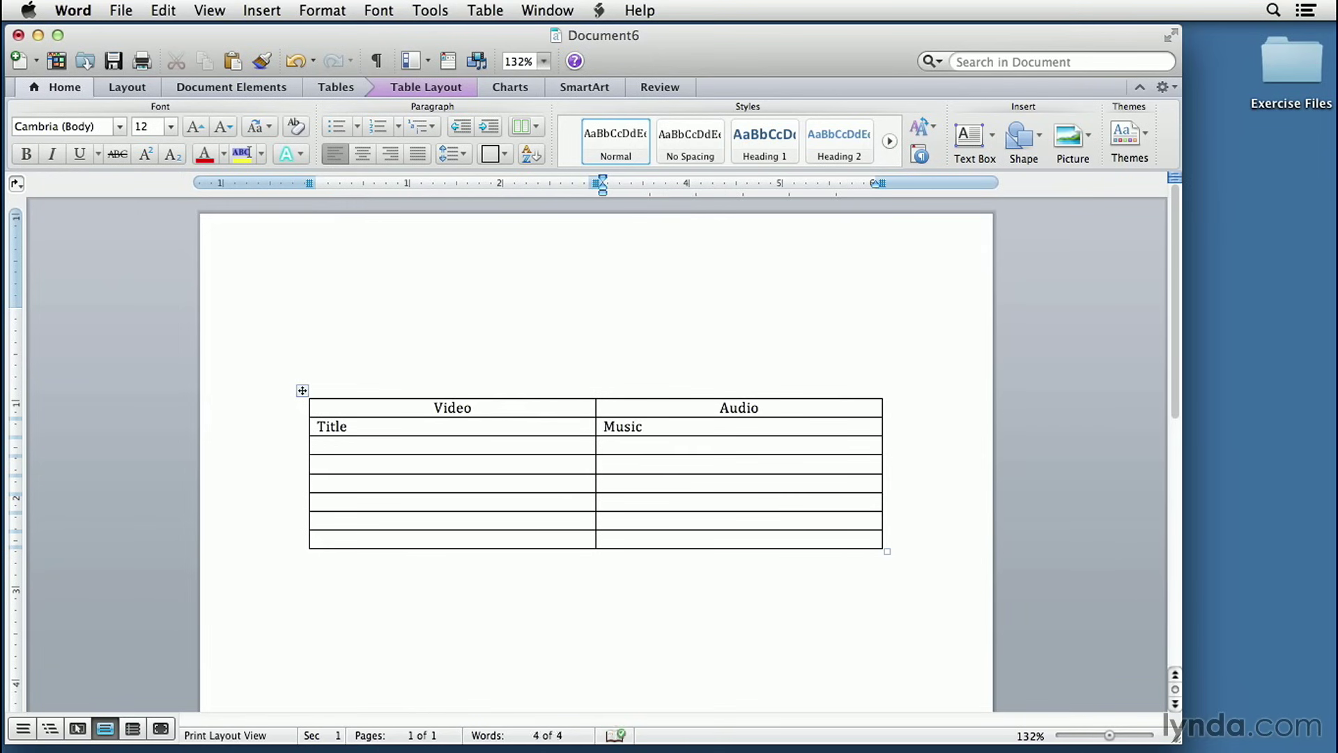
{"action": "type", "text": ":"}
{"action": "left_click", "coordinate": [376, 429]}
{"action": "type", "text": ":"}
{"action": "key", "text": "Return"}
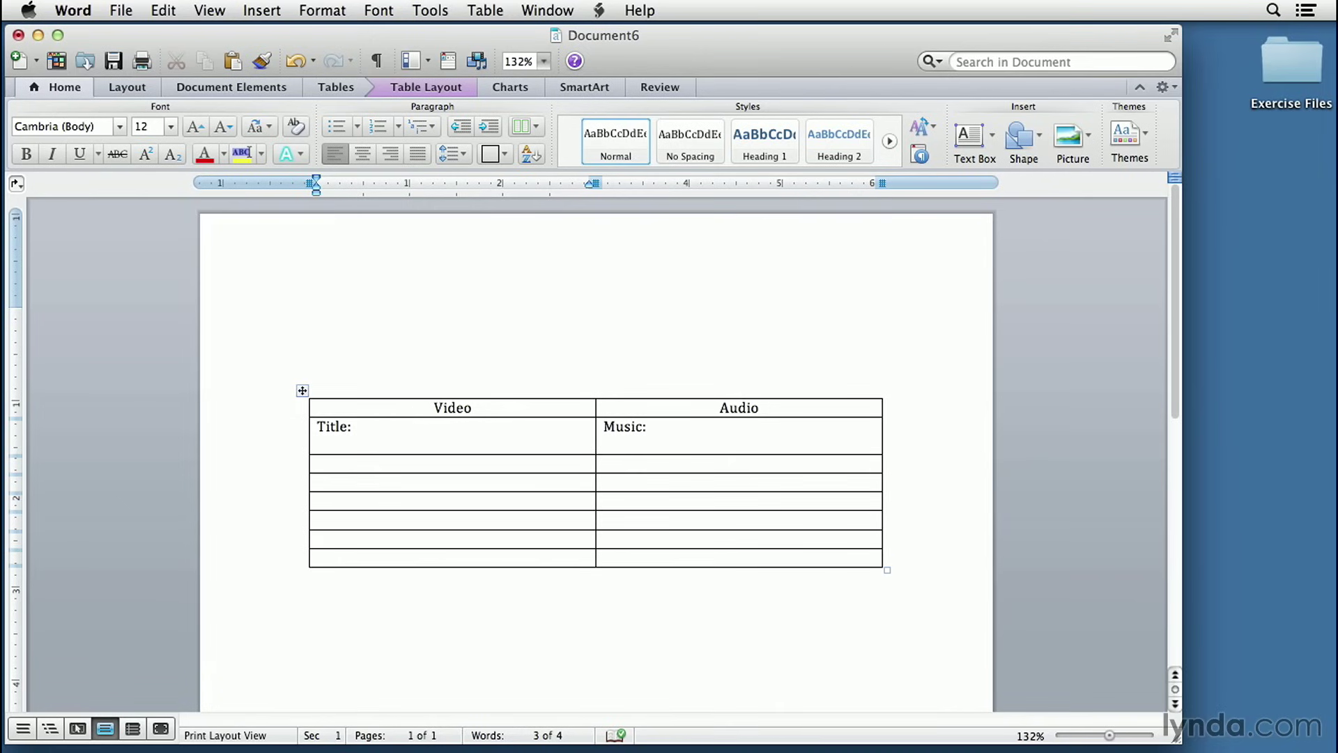
{"action": "left_click", "coordinate": [393, 430]}
- Add shots 'LS building' with audio 'NATS:' and 'MS man enters building', each followed by a blank line
{"action": "left_click", "coordinate": [393, 467]}
{"action": "type", "text": "LS building"}
{"action": "left_click", "coordinate": [410, 483]}
{"action": "type", "text": "MS"}
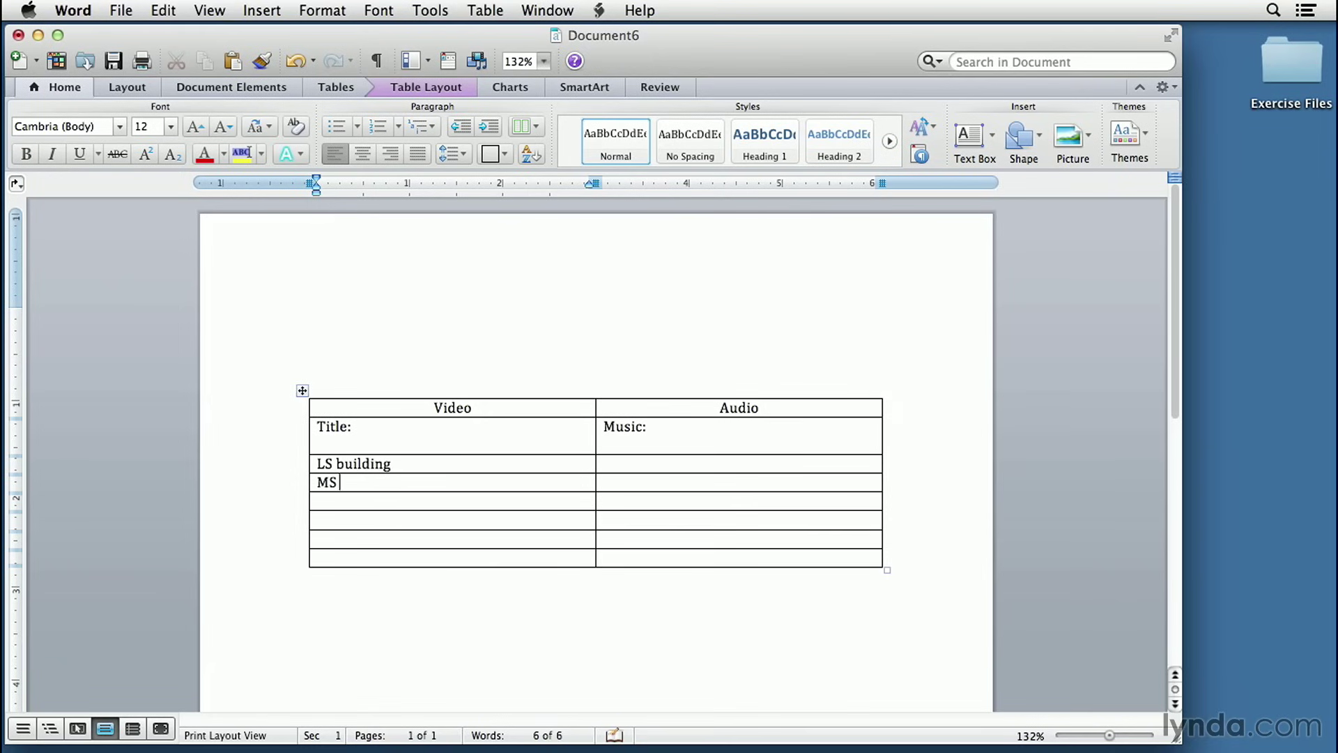
{"action": "type", "text": " man enters building"}
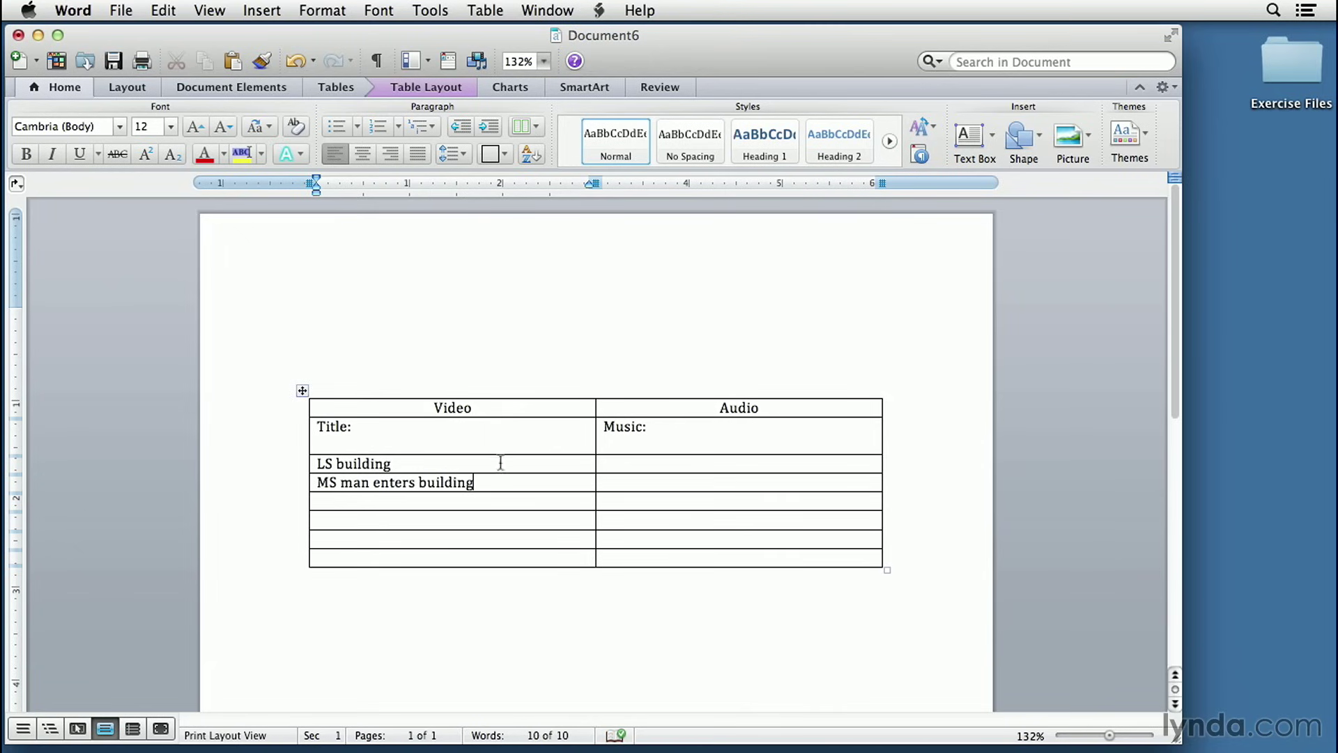
{"action": "left_click", "coordinate": [671, 465]}
{"action": "type", "text": "NA"}
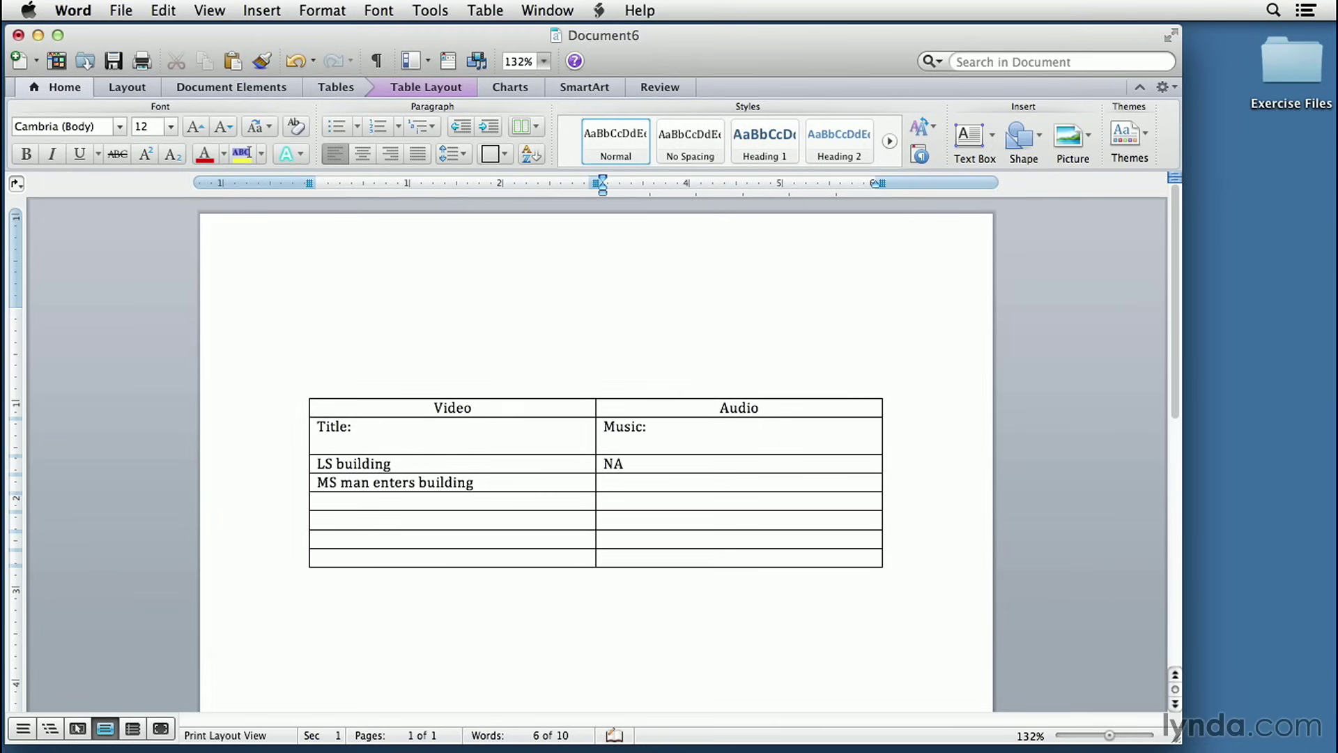
{"action": "type", "text": "TS:"}
{"action": "left_click", "coordinate": [553, 463]}
{"action": "key", "text": "Return"}
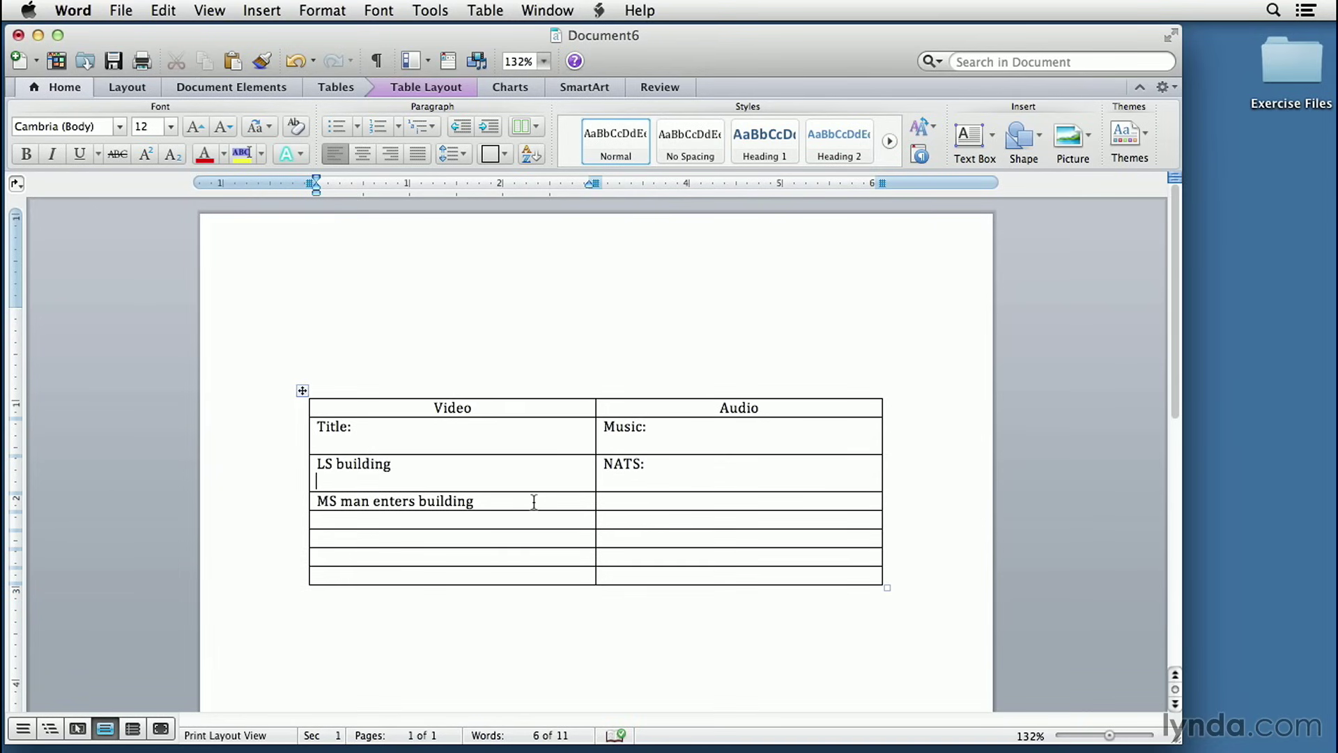
{"action": "key", "text": "Return"}
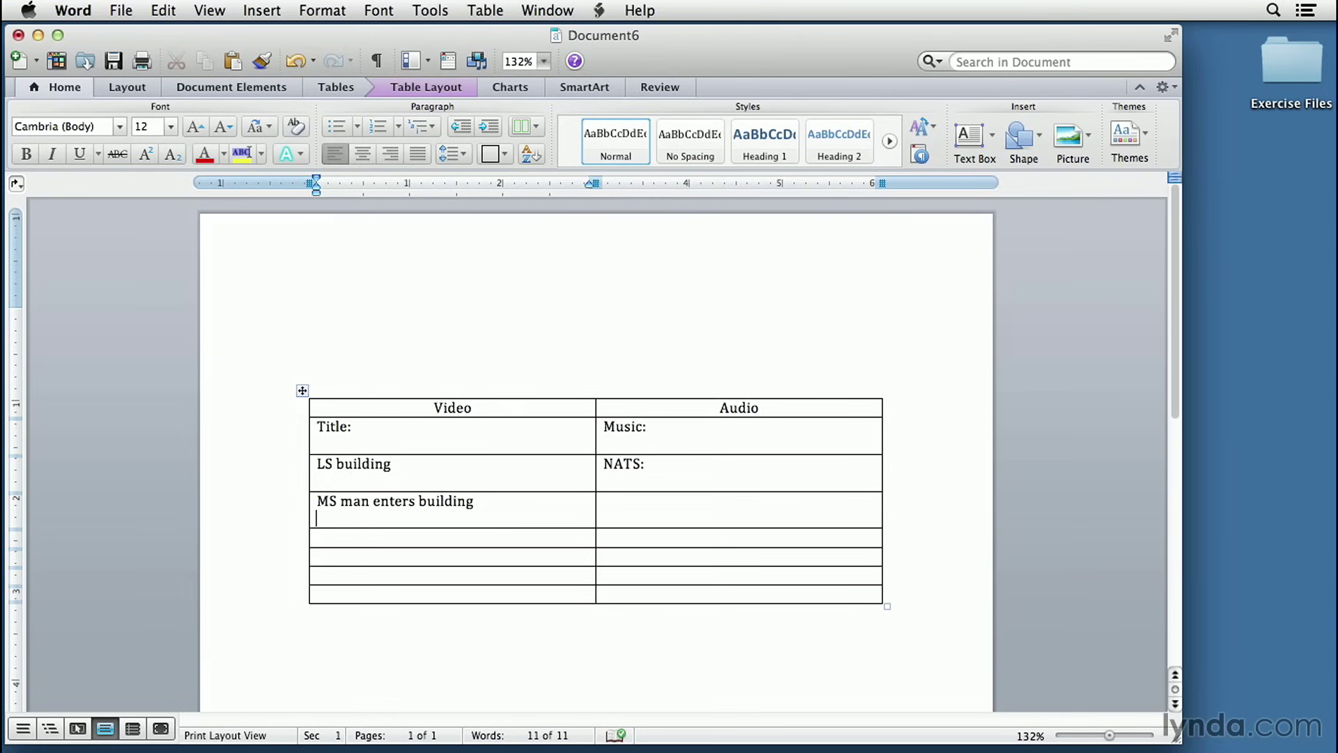
- Type the page header 'Title', 'draft #' and 'date' separated by tabs, ending with a tab
{"action": "left_click", "coordinate": [210, 10]}
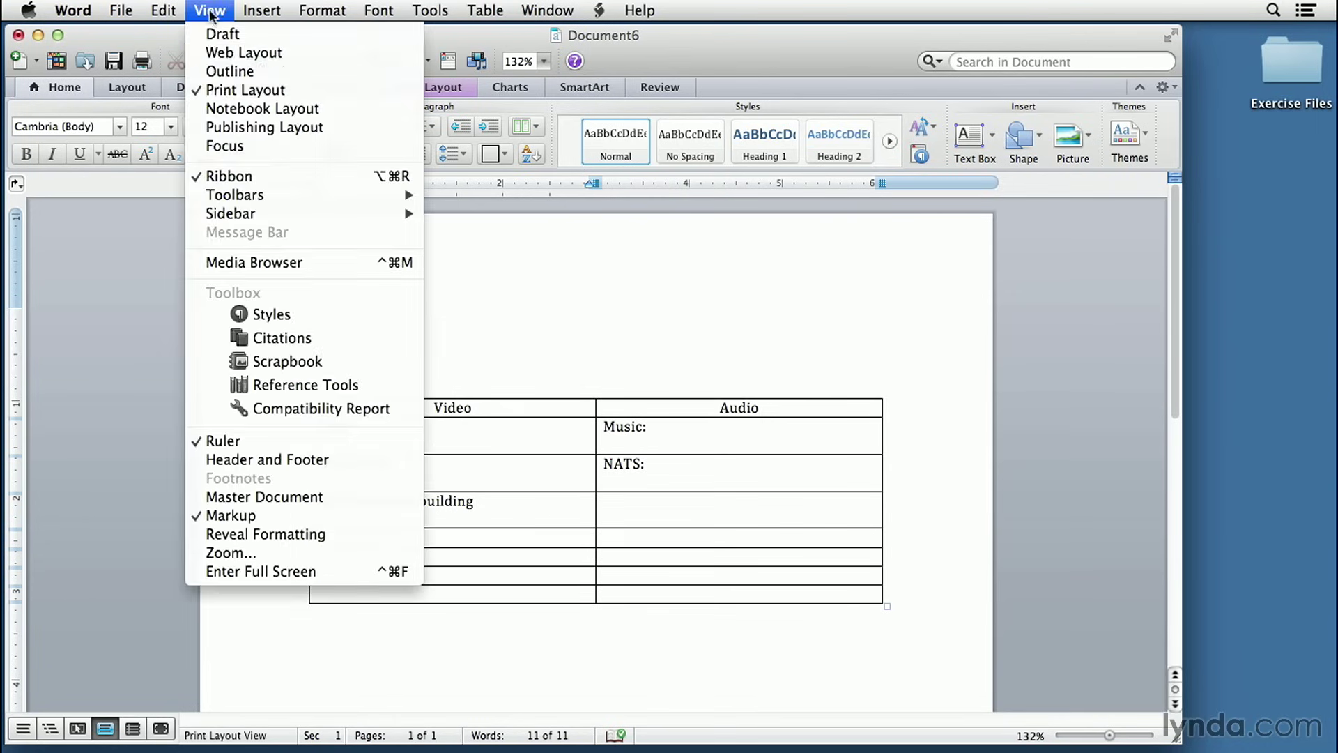
{"action": "left_click", "coordinate": [298, 461]}
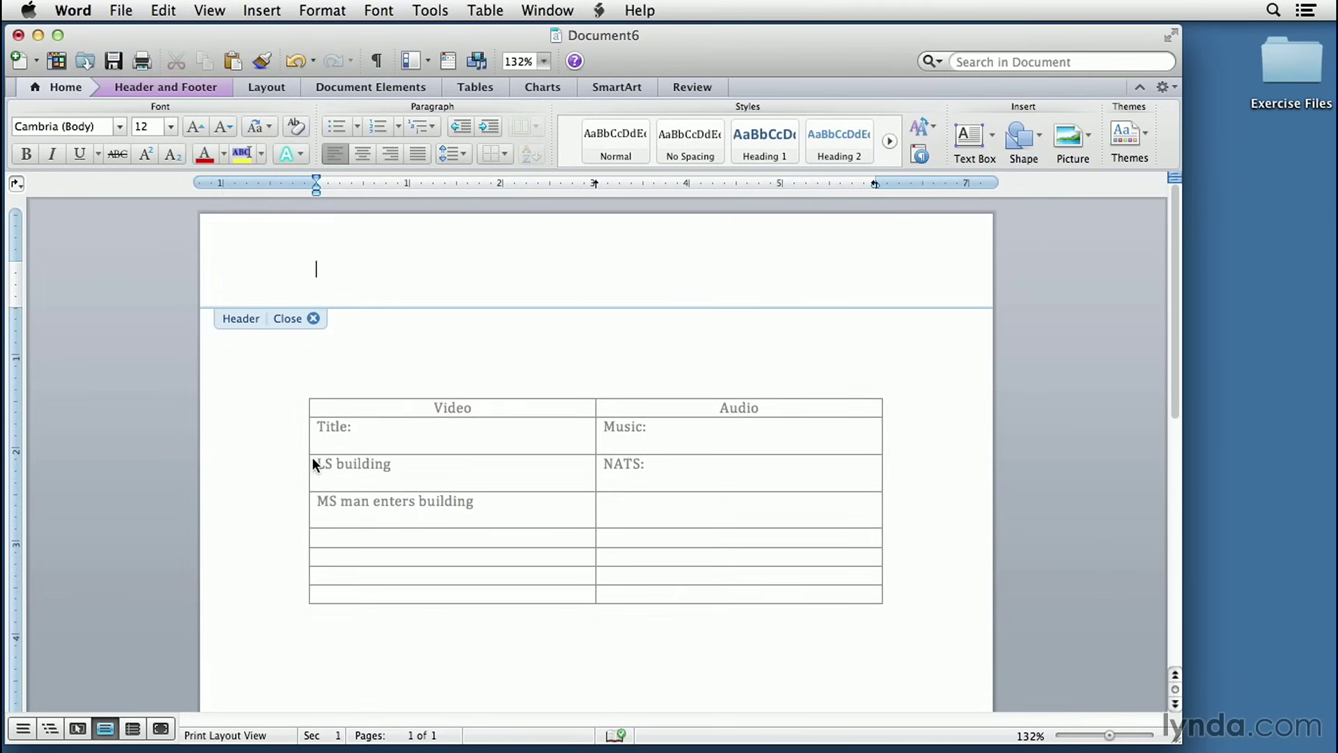
{"action": "type", "text": "Title"}
{"action": "key", "text": "Tab"}
{"action": "type", "text": "draft #\tdate"}
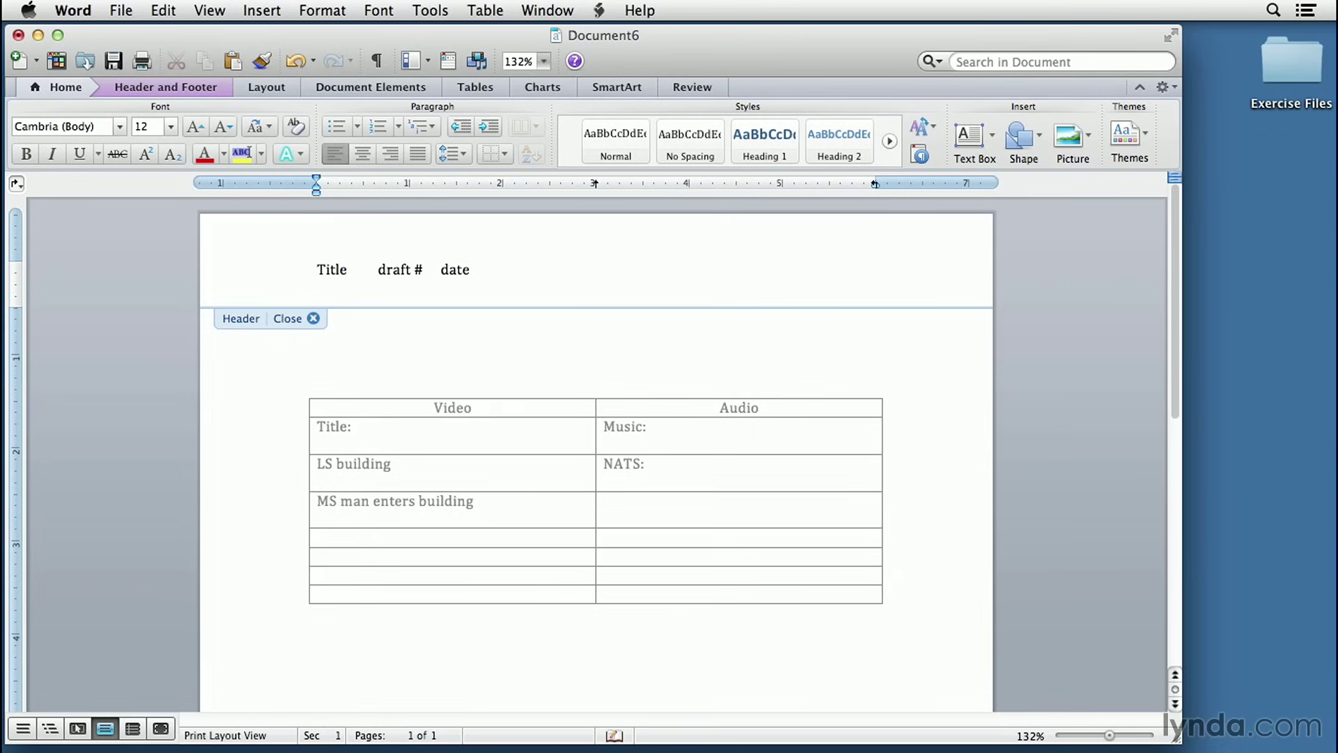
{"action": "key", "text": "Tab"}
{"action": "left_click", "coordinate": [262, 10]}
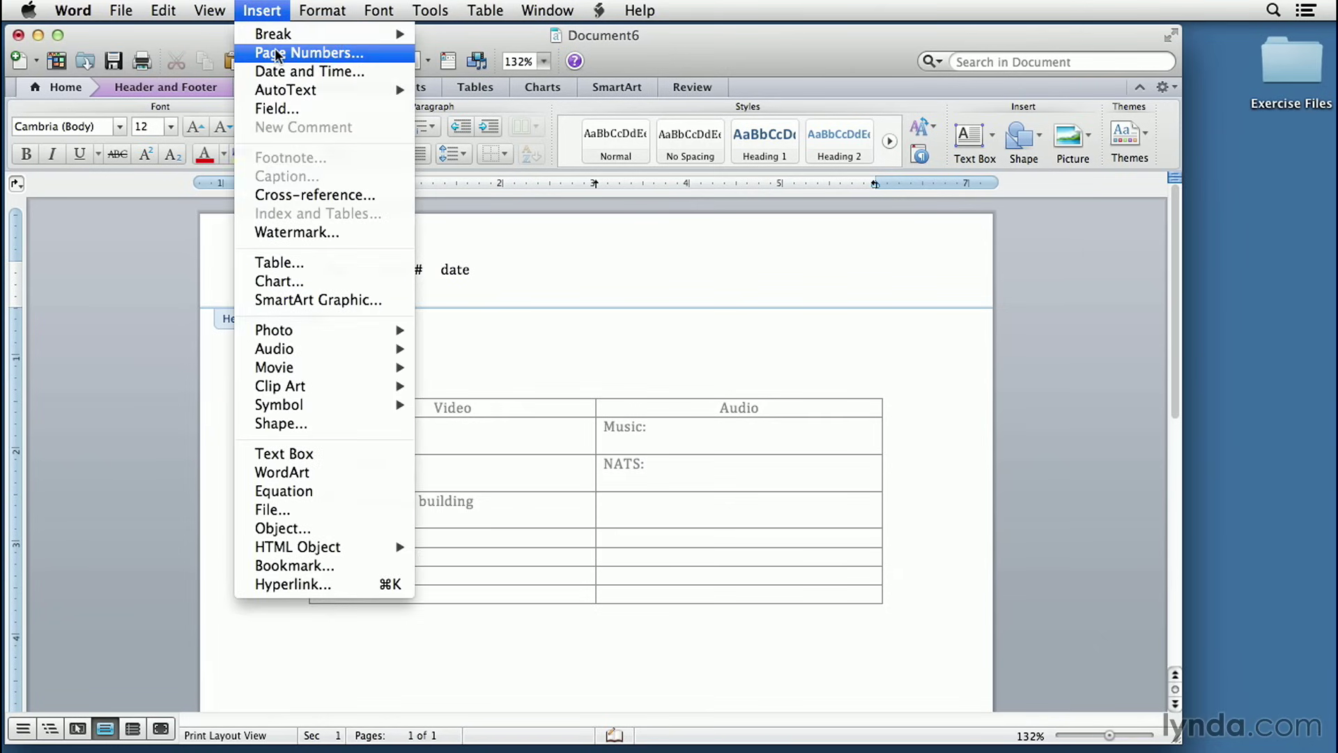
- Insert a right-aligned page number in the header, then return to the body
{"action": "left_click", "coordinate": [373, 54]}
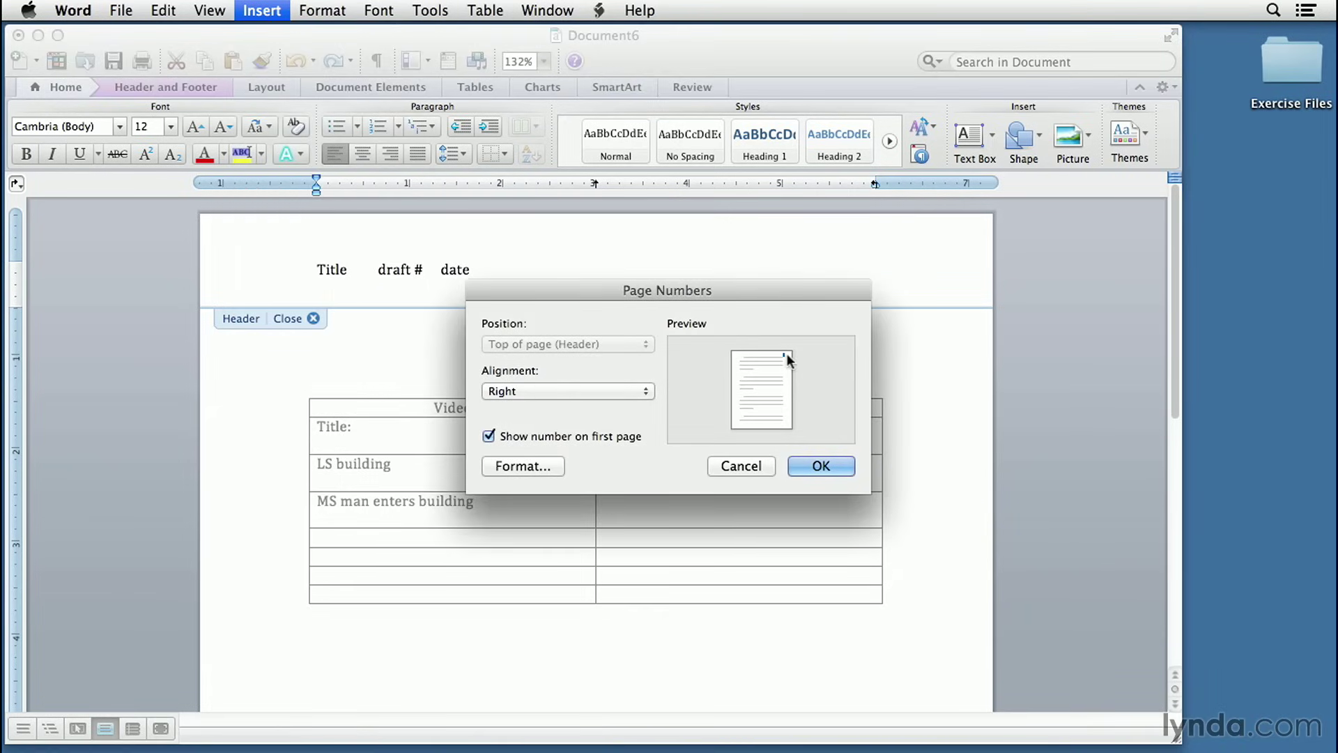
{"action": "left_click", "coordinate": [520, 466]}
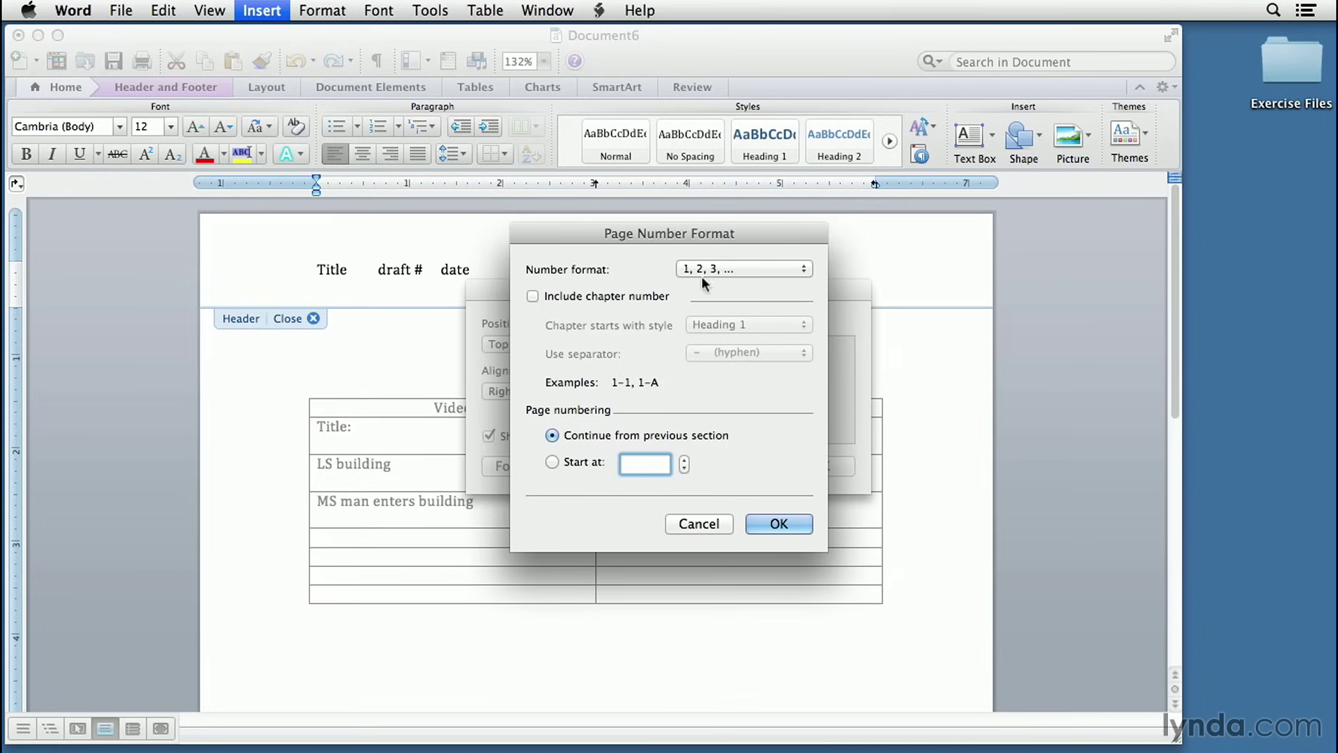
{"action": "left_click", "coordinate": [801, 527]}
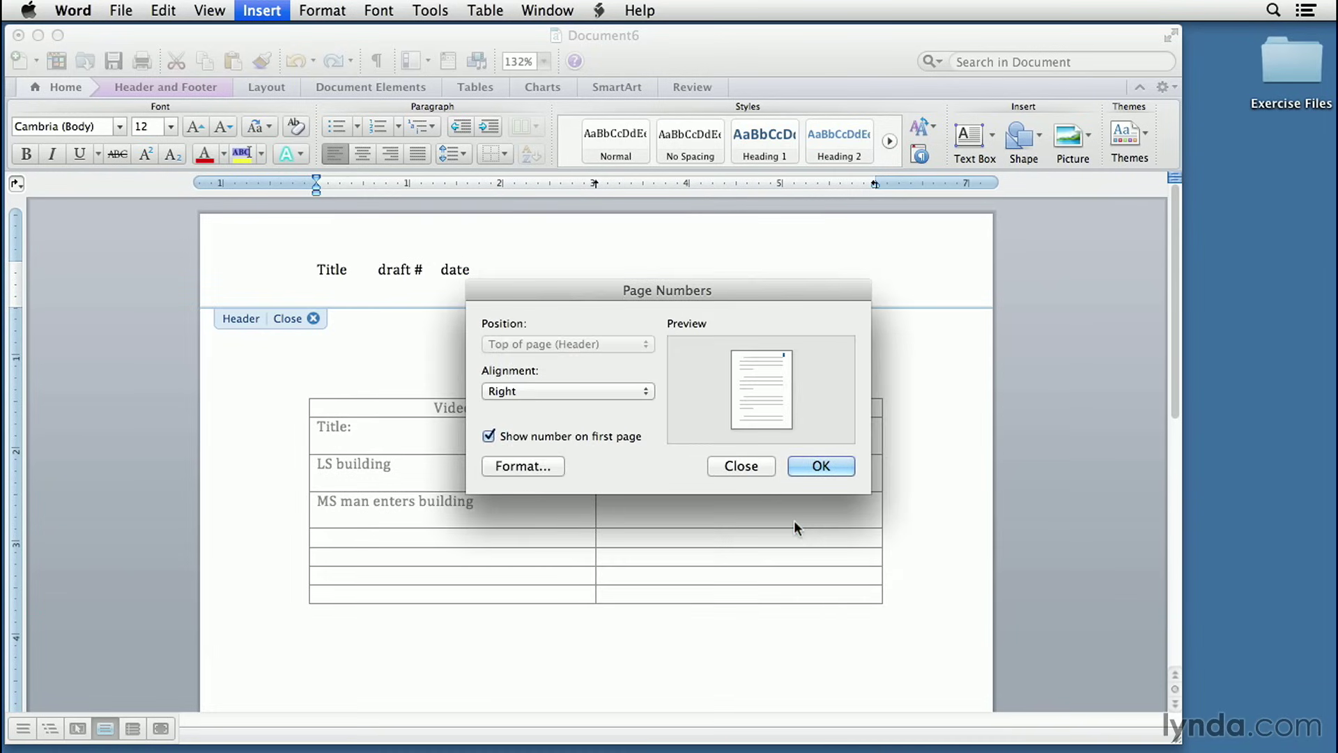
{"action": "left_click", "coordinate": [820, 467]}
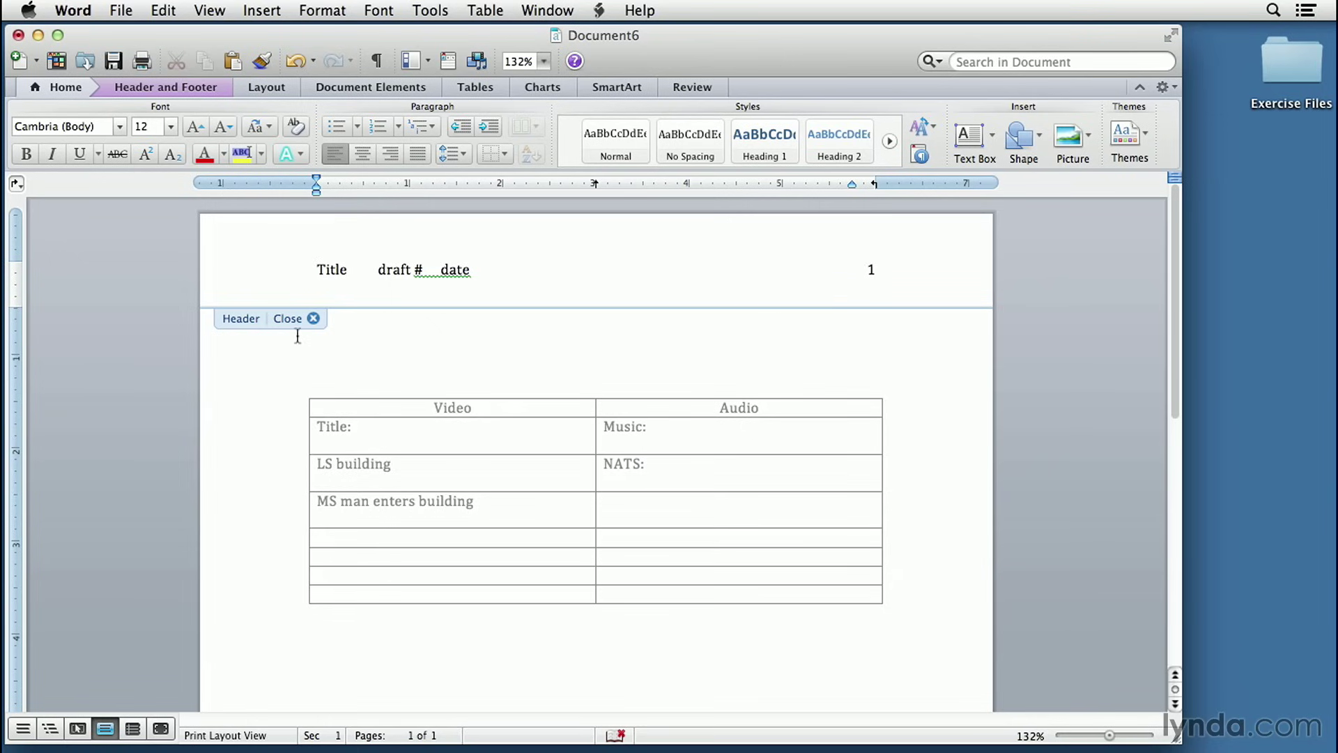
{"action": "left_click", "coordinate": [313, 320]}
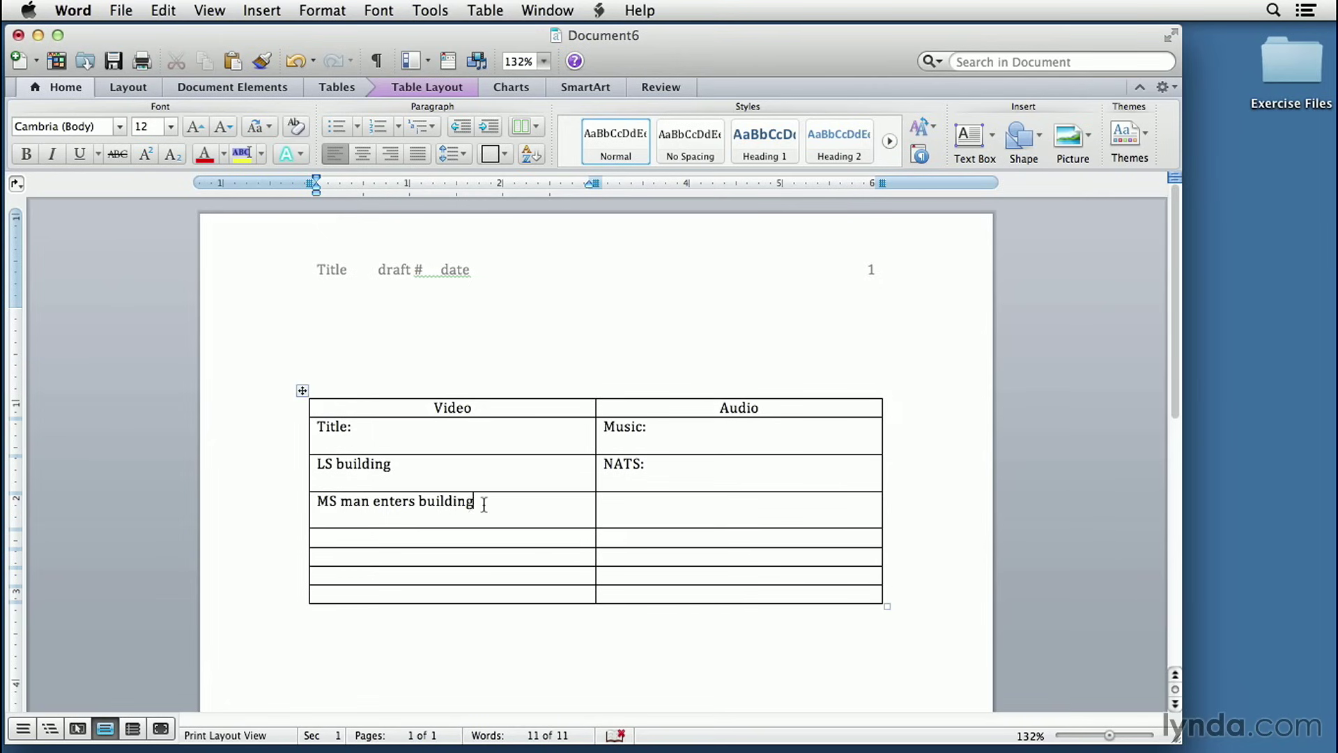
- Delete 'MS man enters building', 'LS building' and 'NATS:' from the table
{"action": "left_click_drag", "start_coordinate": [484, 503], "coordinate": [315, 501]}
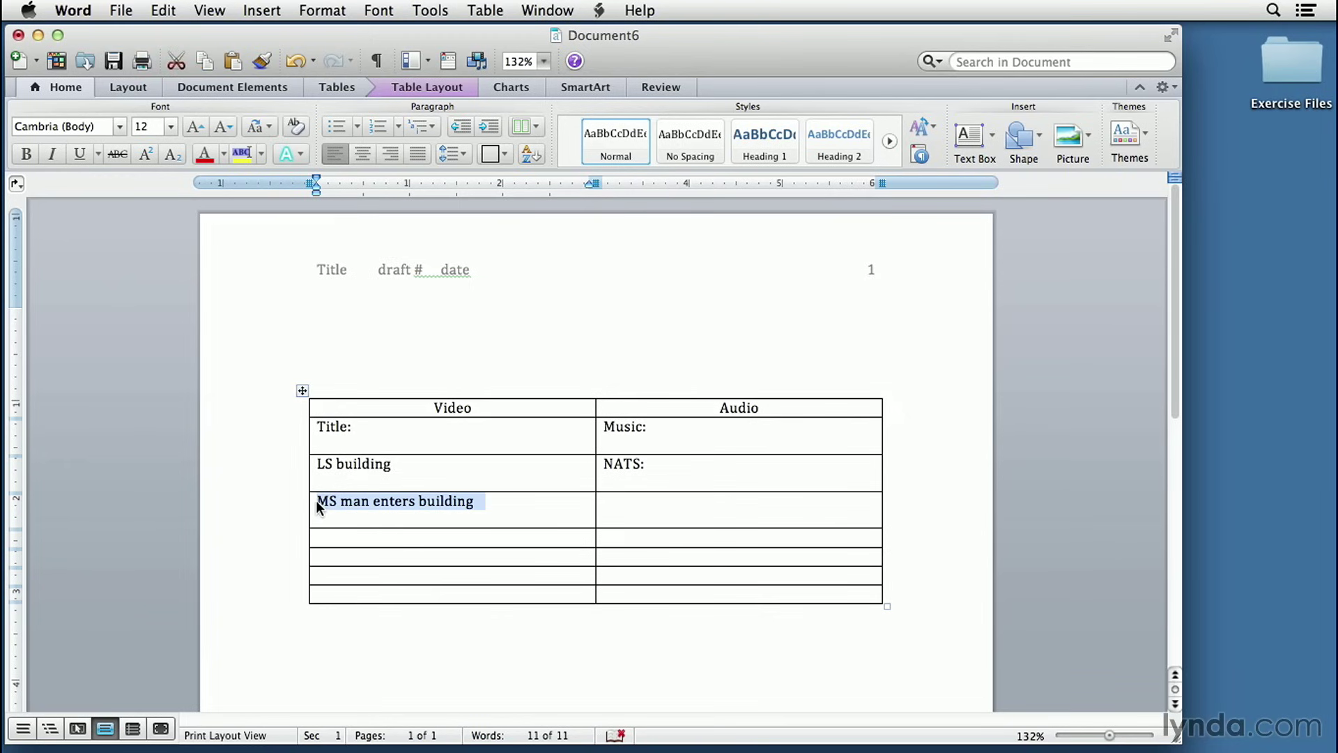
{"action": "key", "text": "BackSpace"}
{"action": "left_click_drag", "start_coordinate": [403, 464], "coordinate": [339, 465]}
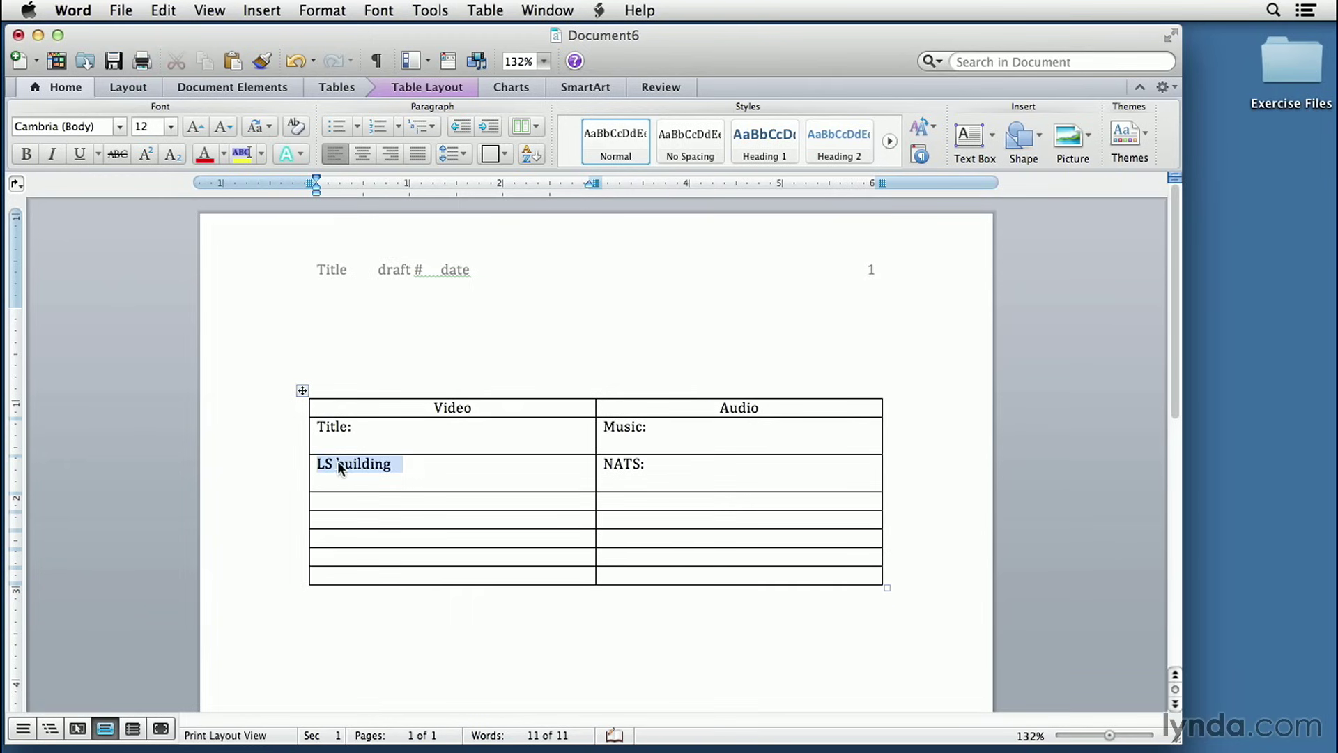
{"action": "key", "text": "BackSpace"}
{"action": "left_click_drag", "start_coordinate": [601, 463], "coordinate": [642, 462]}
{"action": "key", "text": "BackSpace"}
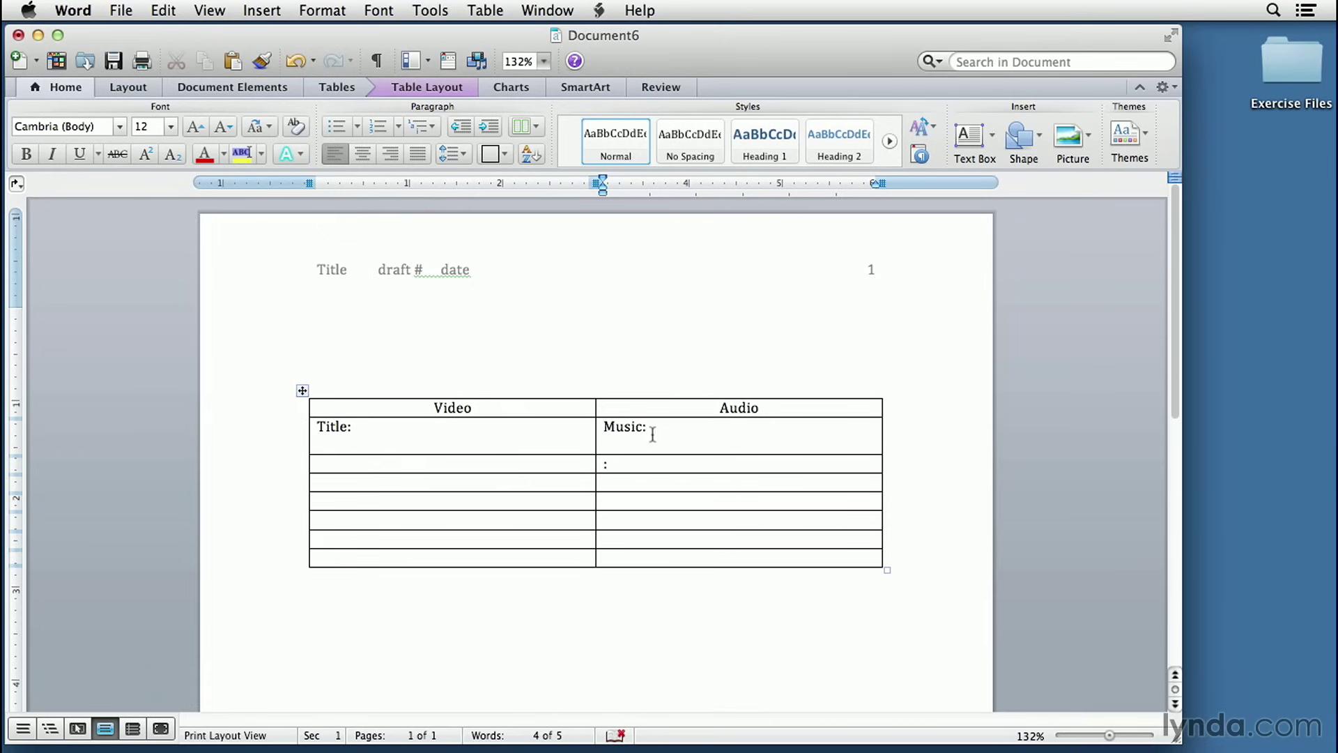
{"action": "key", "text": "Delete"}
- Save the document as Video.dotx in Word Template format under My Templates
{"action": "left_click", "coordinate": [123, 11]}
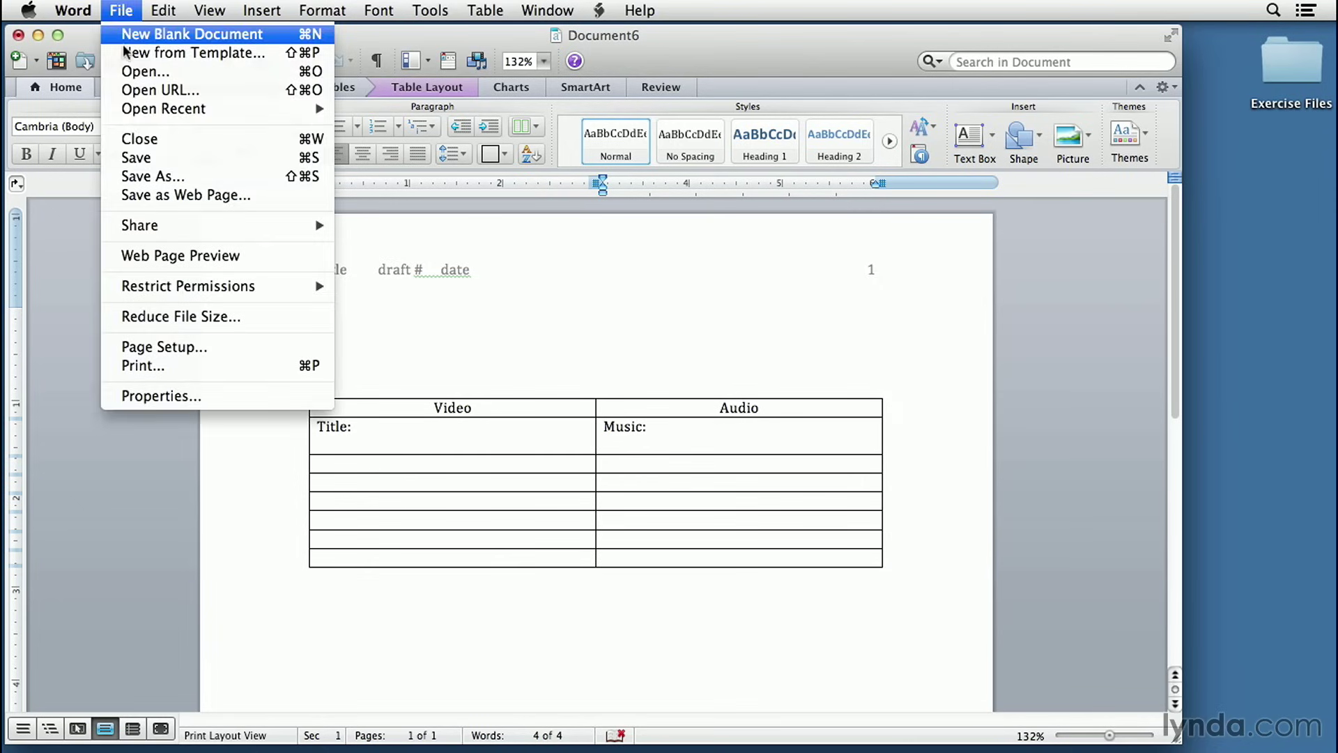
{"action": "left_click", "coordinate": [181, 178]}
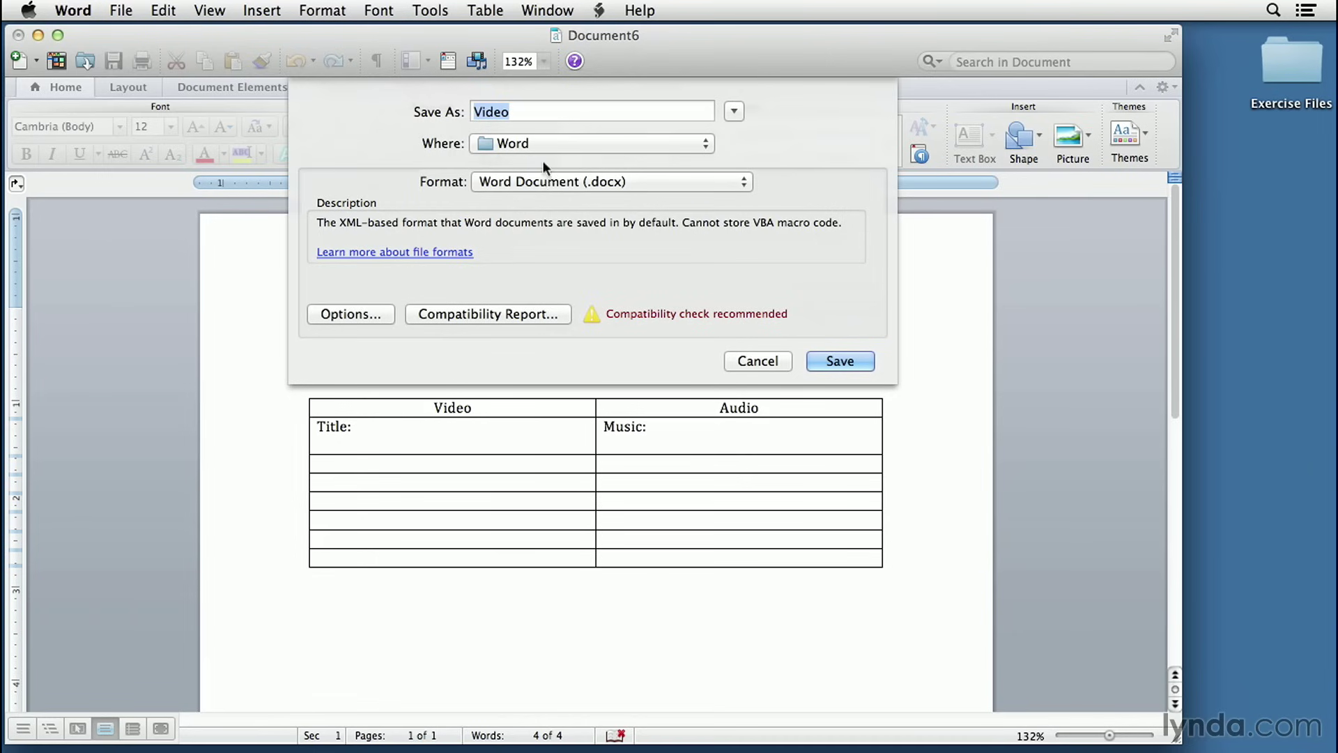
{"action": "left_click", "coordinate": [737, 180]}
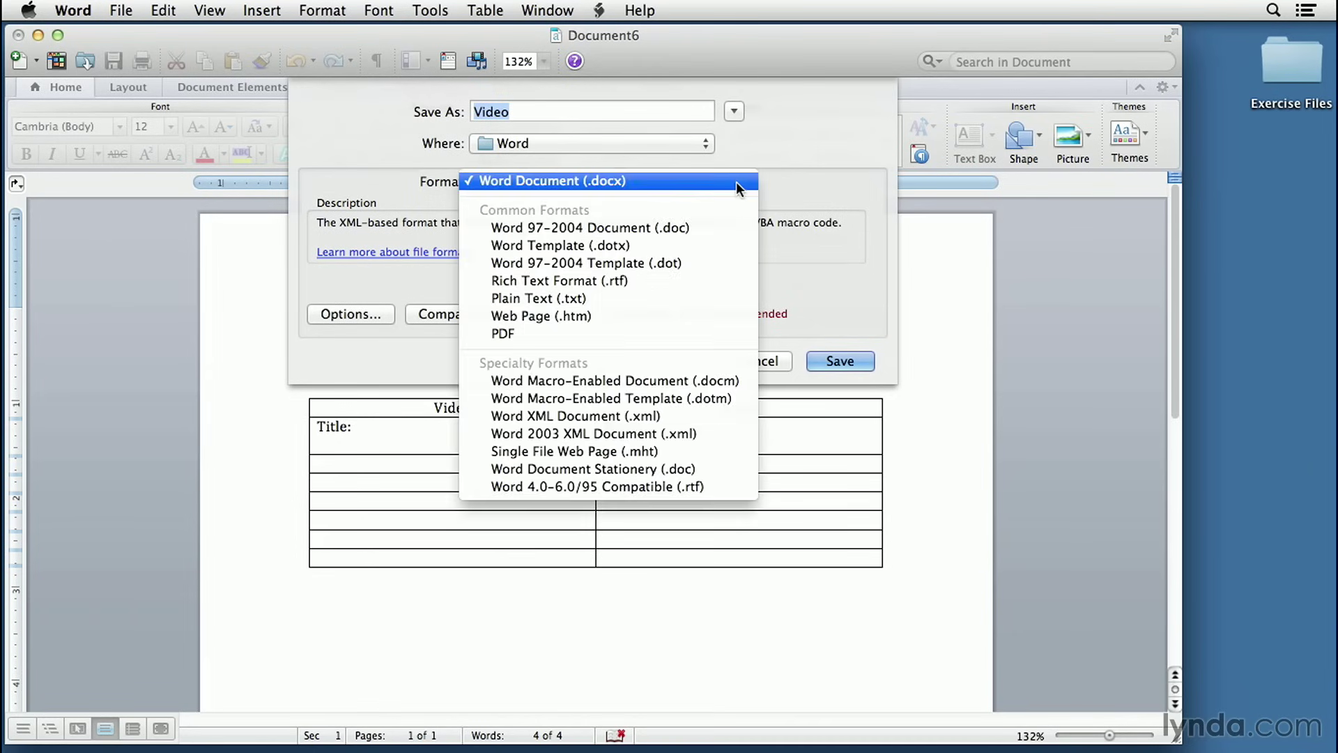
{"action": "left_click", "coordinate": [712, 246]}
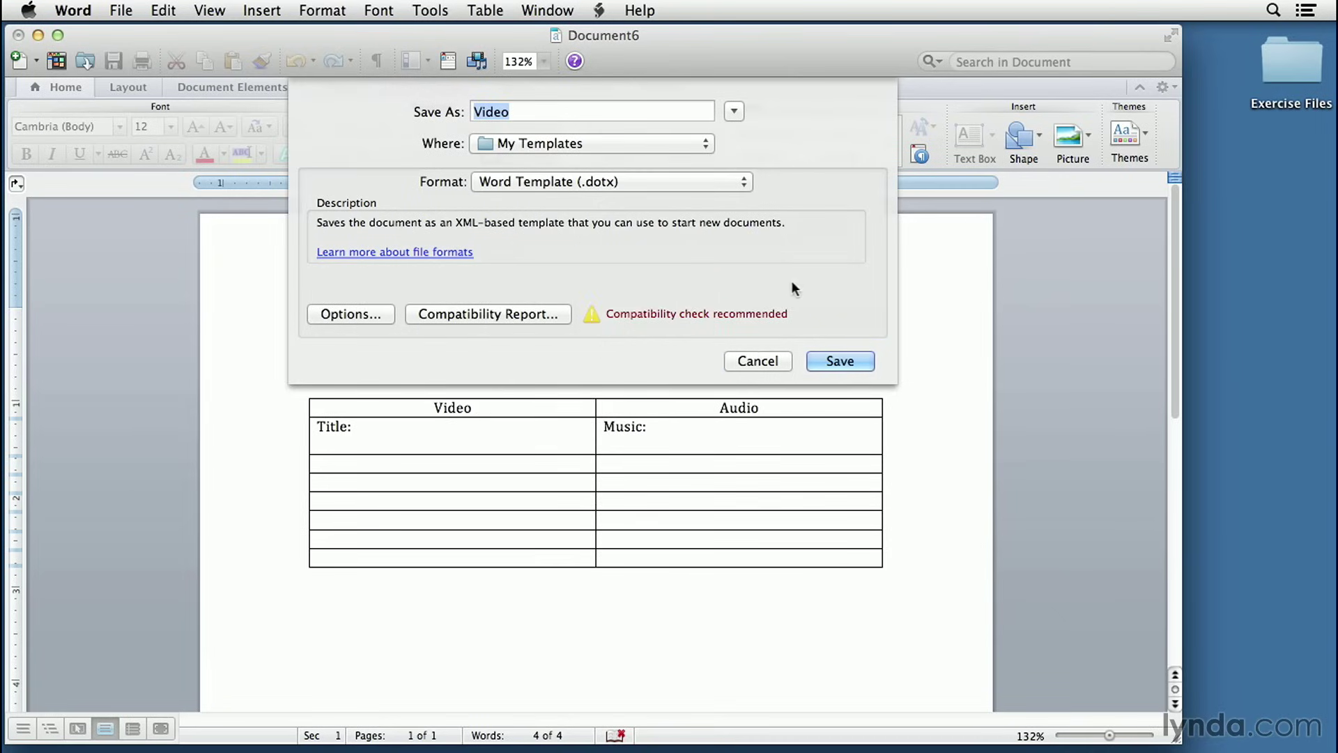
{"action": "left_click", "coordinate": [835, 360]}
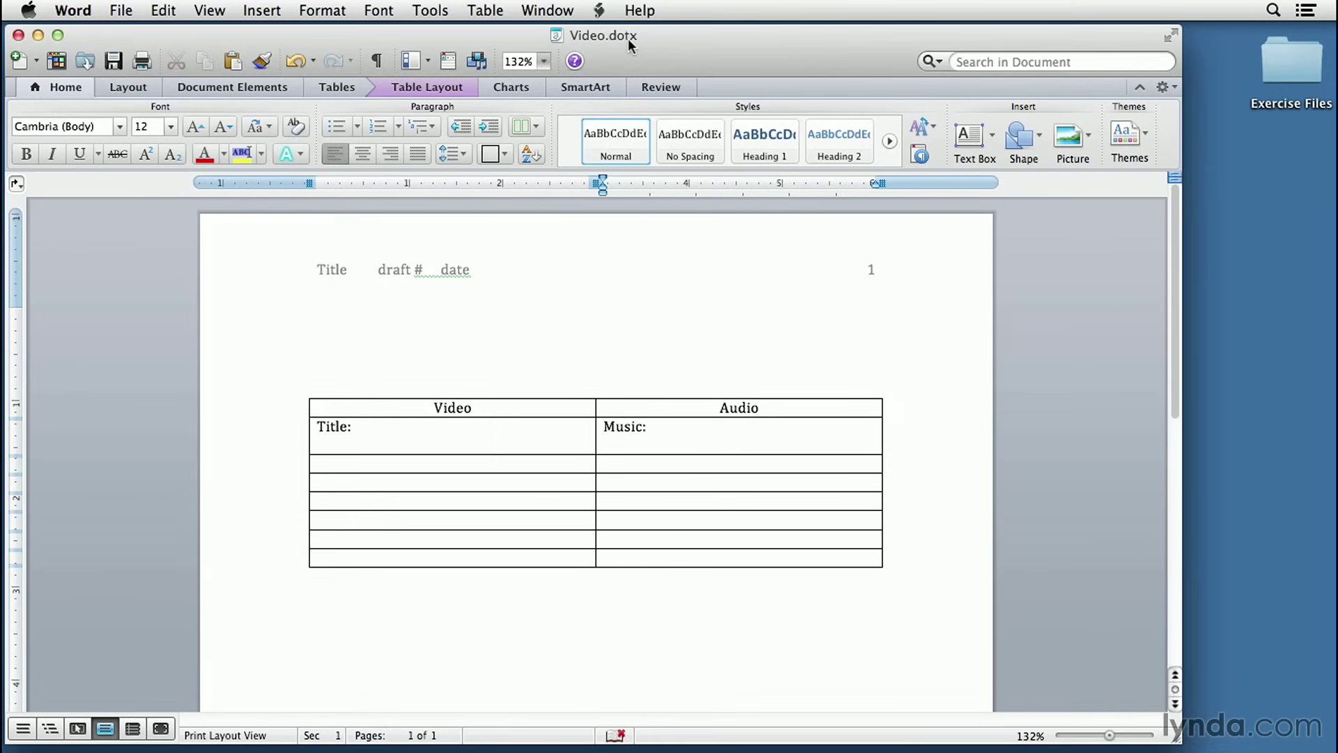
- Create Document7 from the Video template in My Templates
{"action": "left_click", "coordinate": [119, 12]}
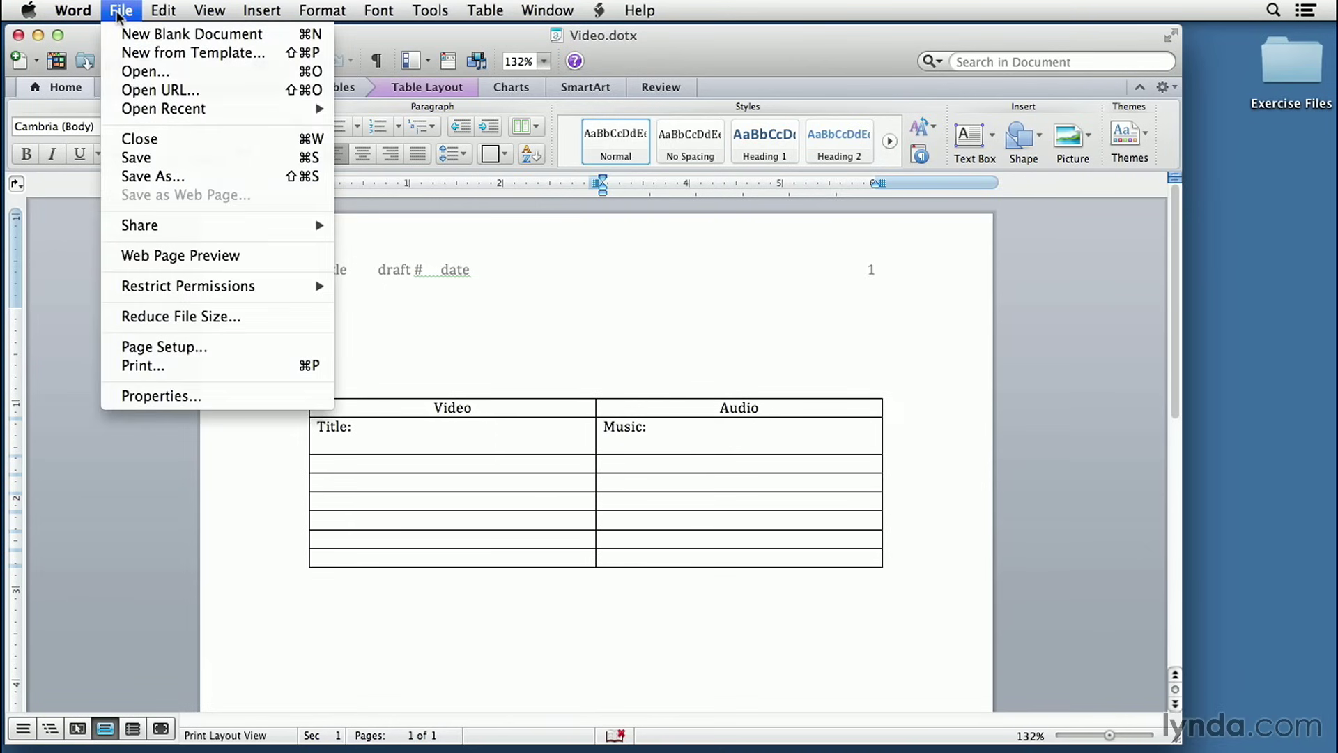
{"action": "left_click", "coordinate": [143, 54]}
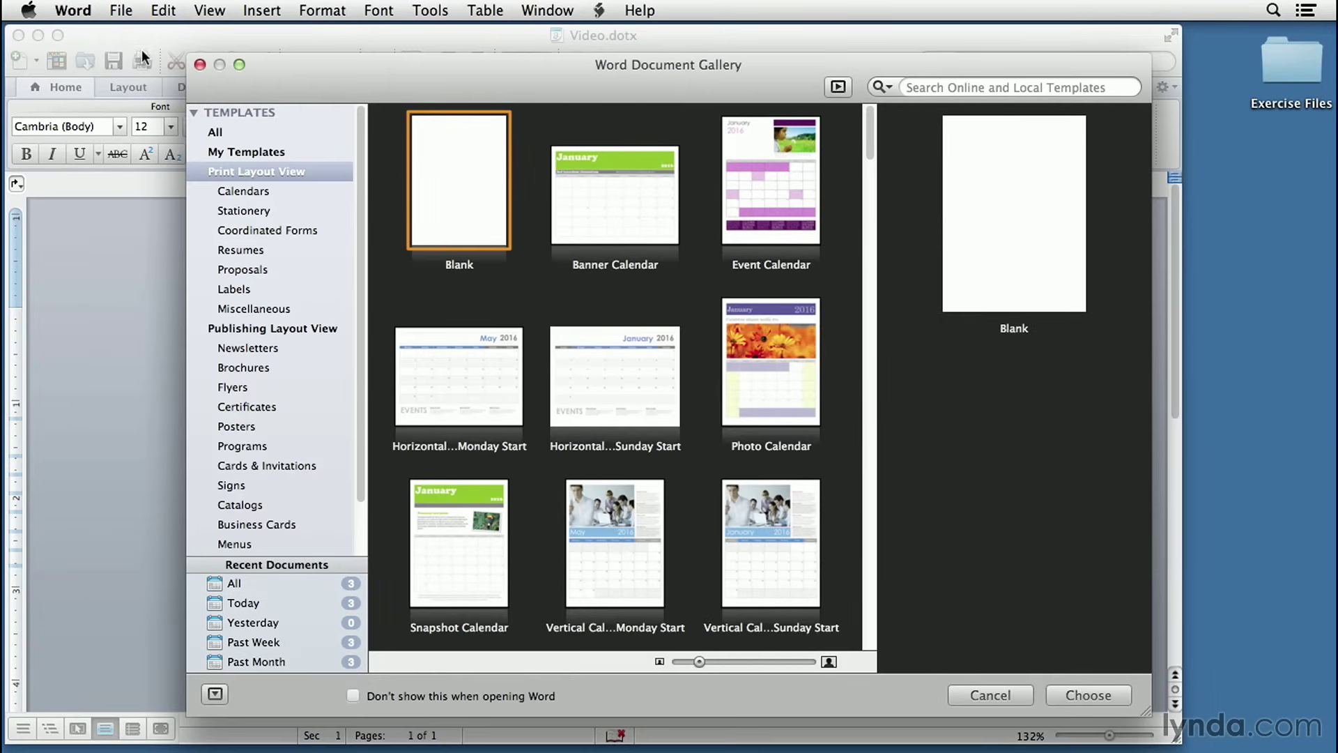
{"action": "left_click", "coordinate": [241, 152]}
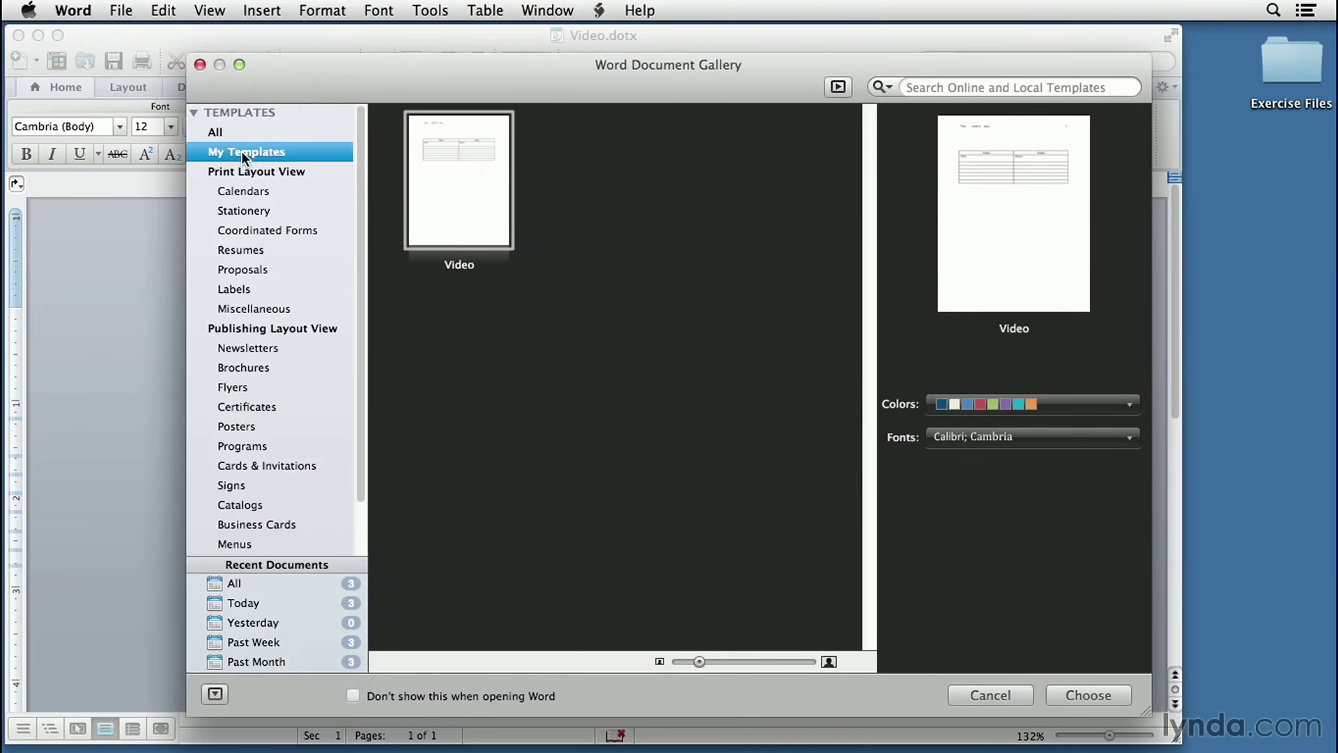
{"action": "double_click", "coordinate": [478, 195]}
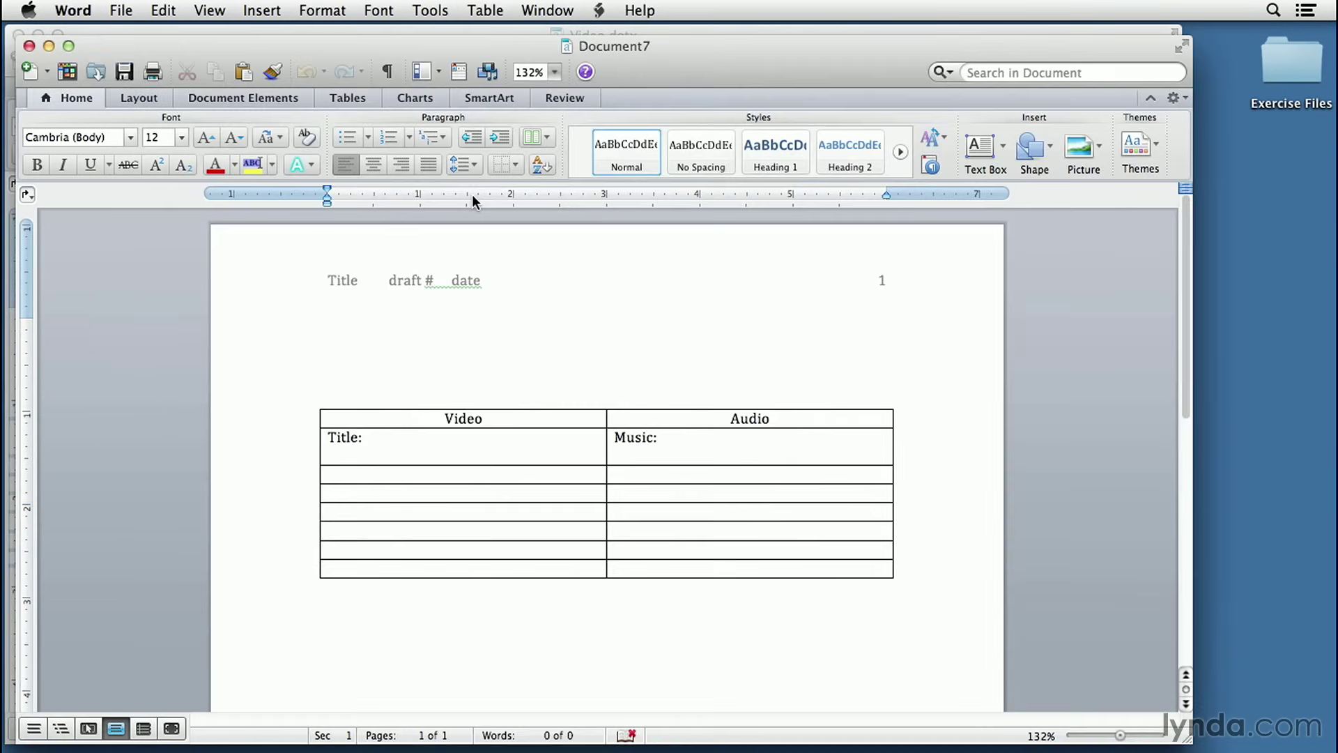